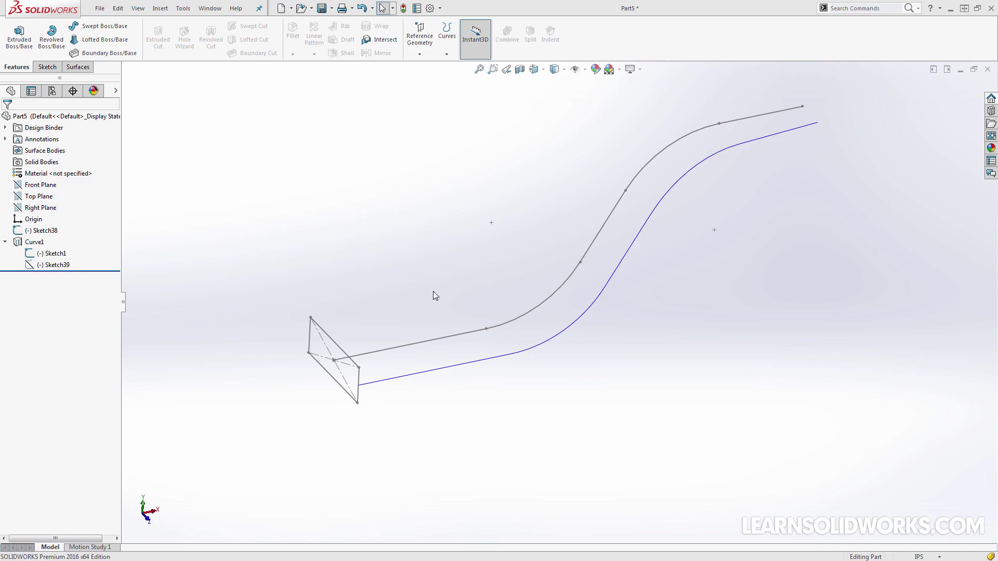
- Inspect the S-shaped path, the rectangular profile and the lower offset curve sketches
left_click(431, 341)
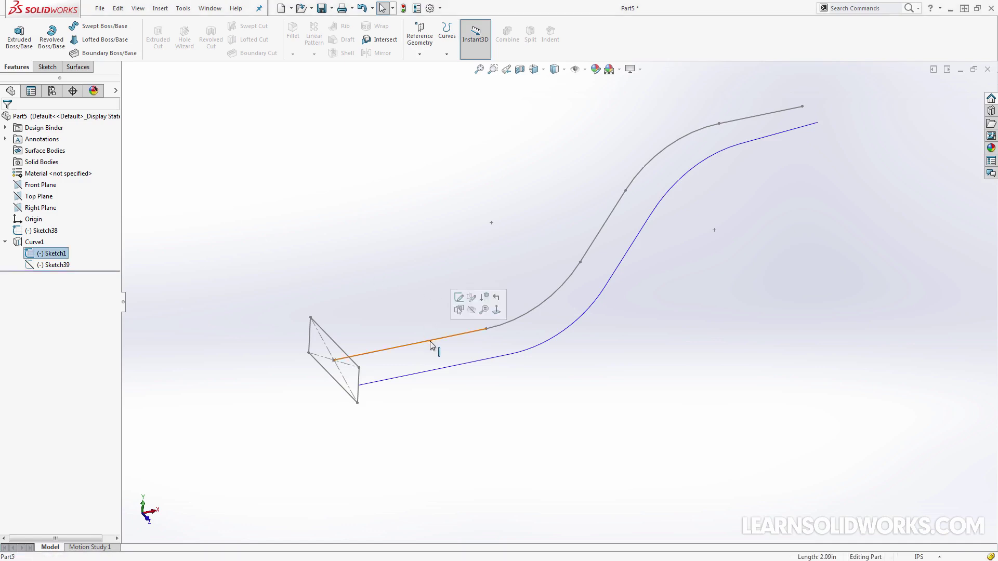
left_click(332, 339)
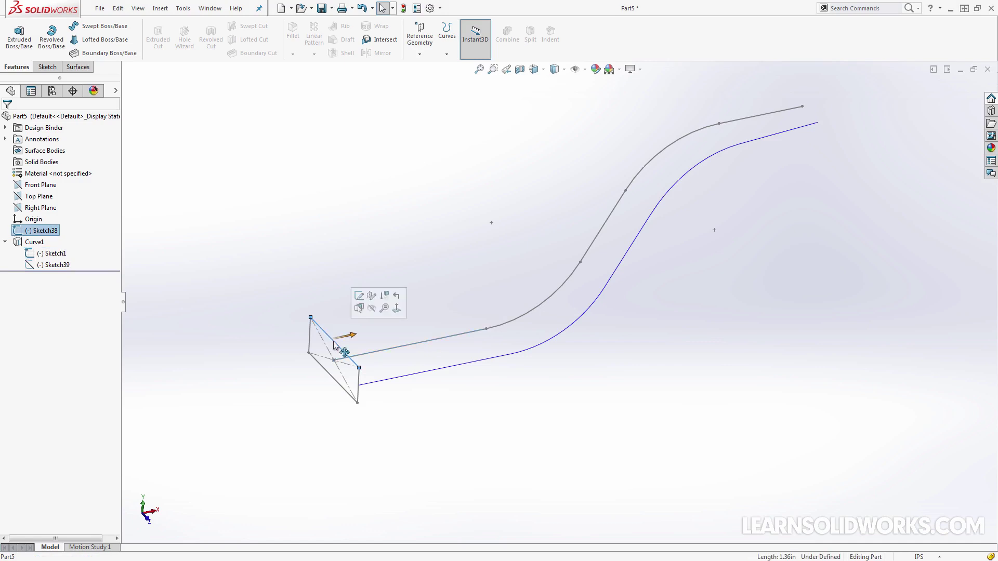
left_click(371, 384)
left_click(355, 279)
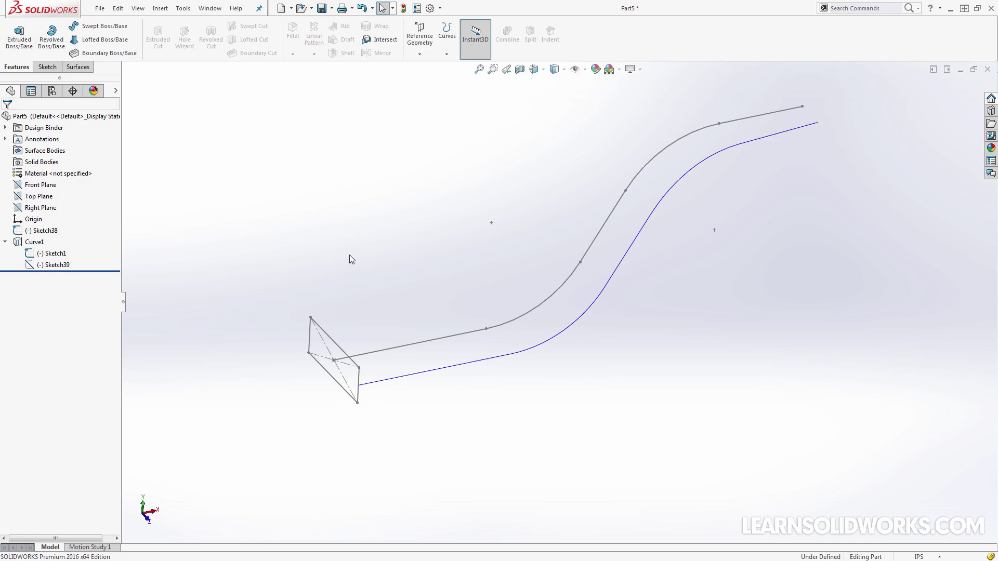
- Sweep a 1.00in-diameter circular profile along the Sketch1 S-shaped line
left_click(104, 26)
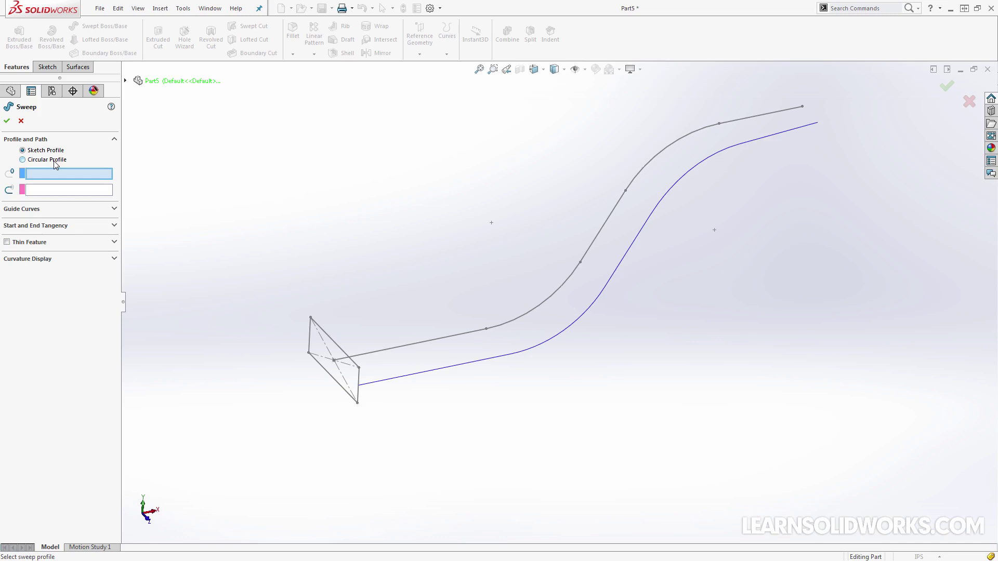
left_click(55, 162)
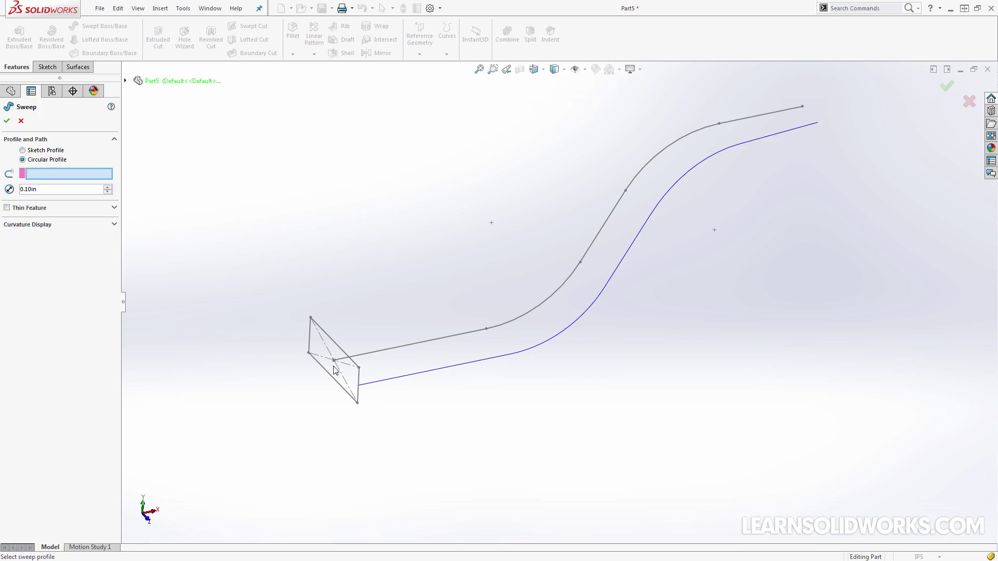
left_click(375, 355)
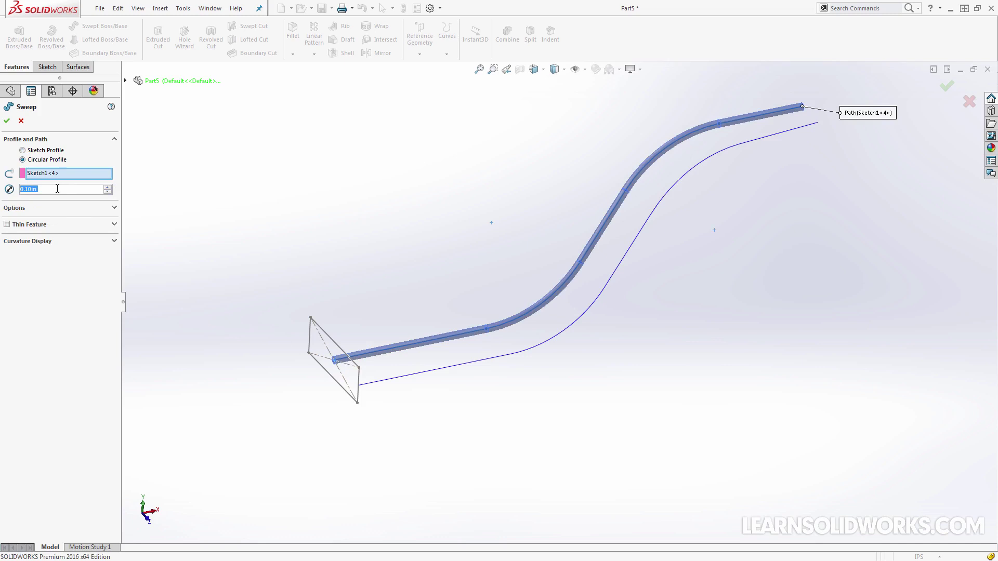
type("1")
key("Return")
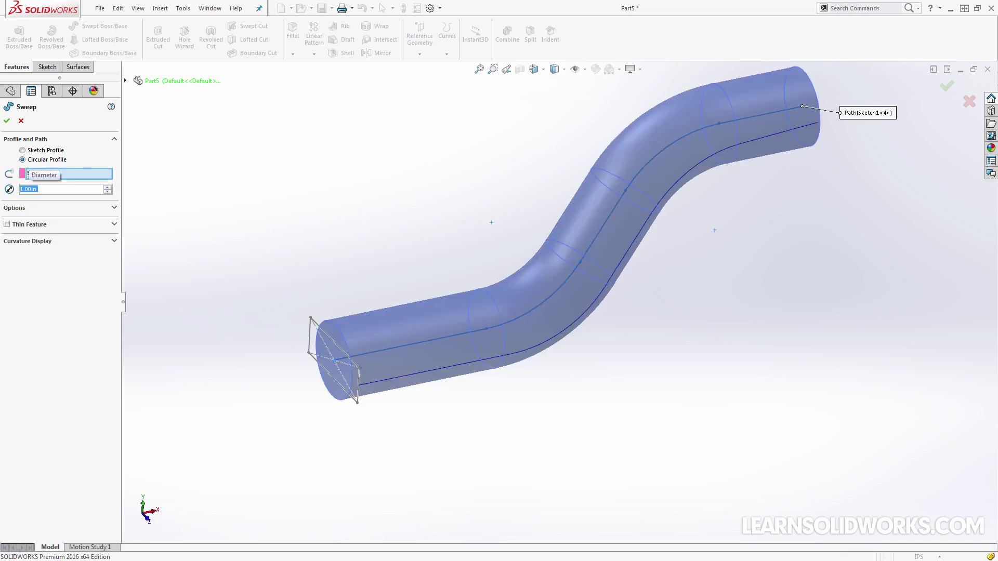
- Make the sweep a 0.0625in Thin Feature, trying Reverse Direction and then setting Mid-Plane
left_click(7, 224)
double_click(66, 253)
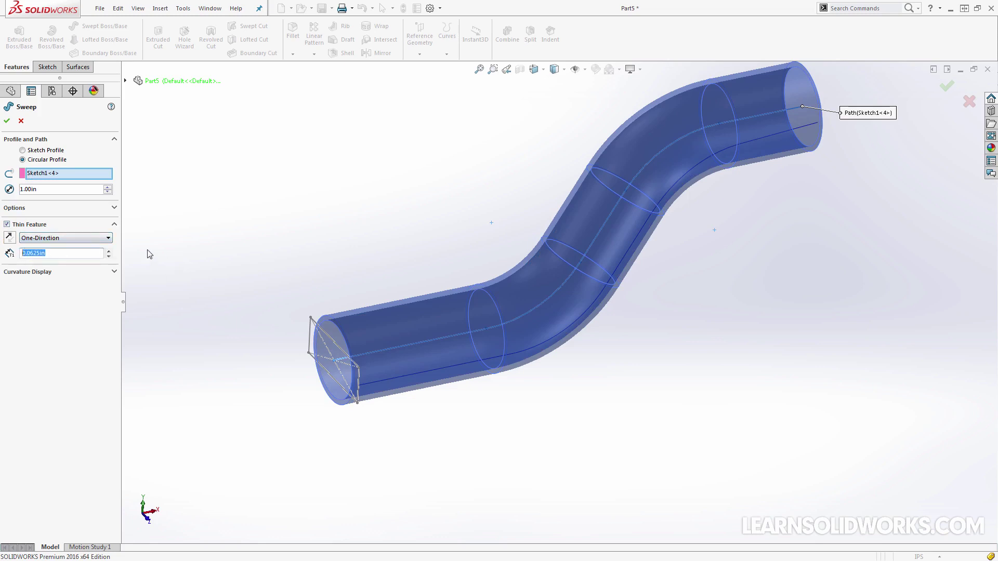
left_click(14, 239)
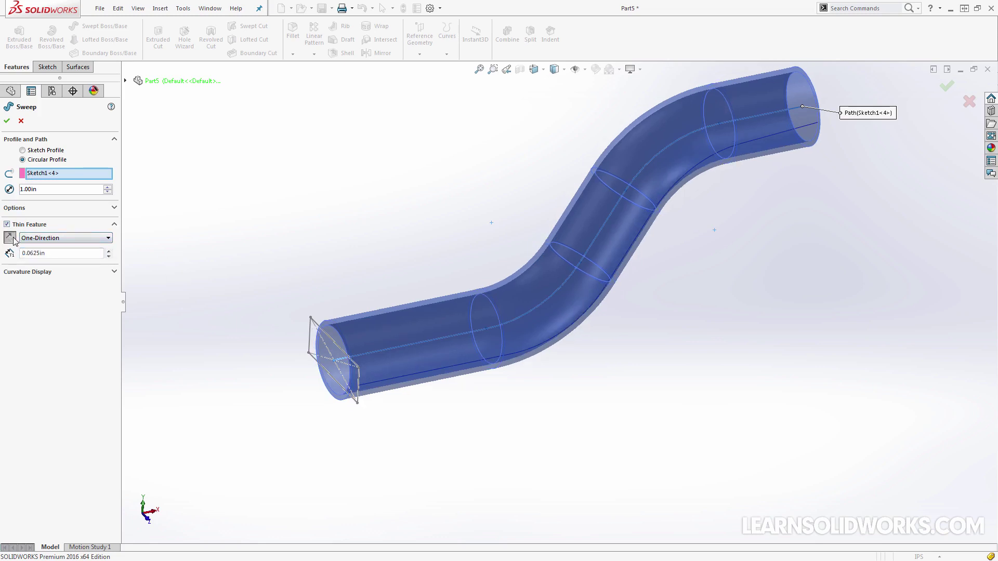
left_click(14, 240)
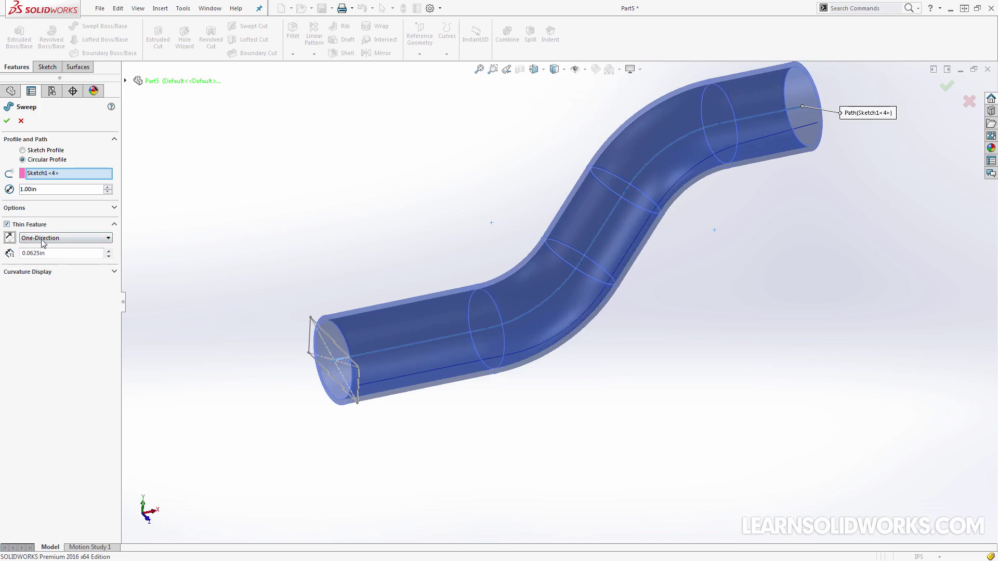
left_click(59, 240)
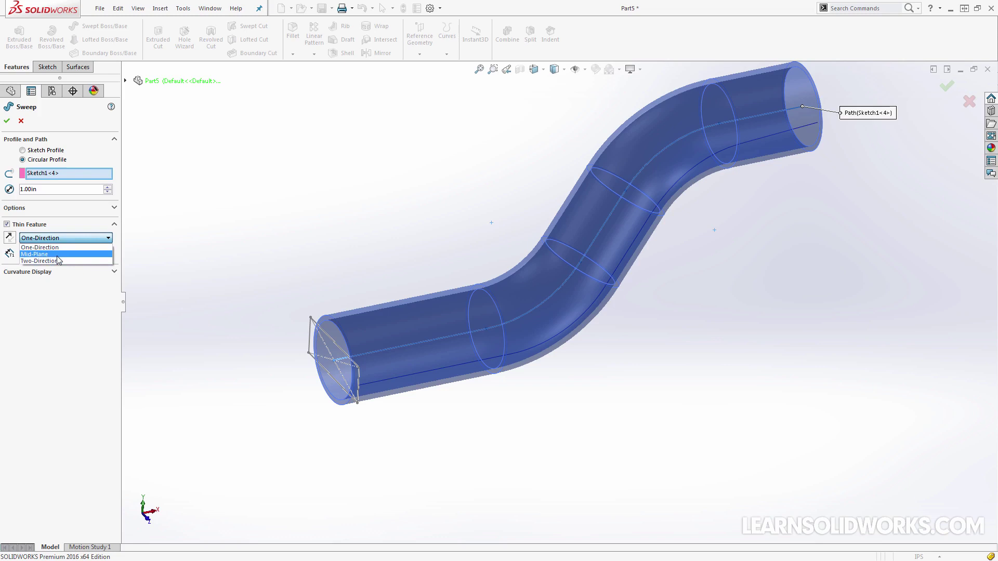
left_click(45, 254)
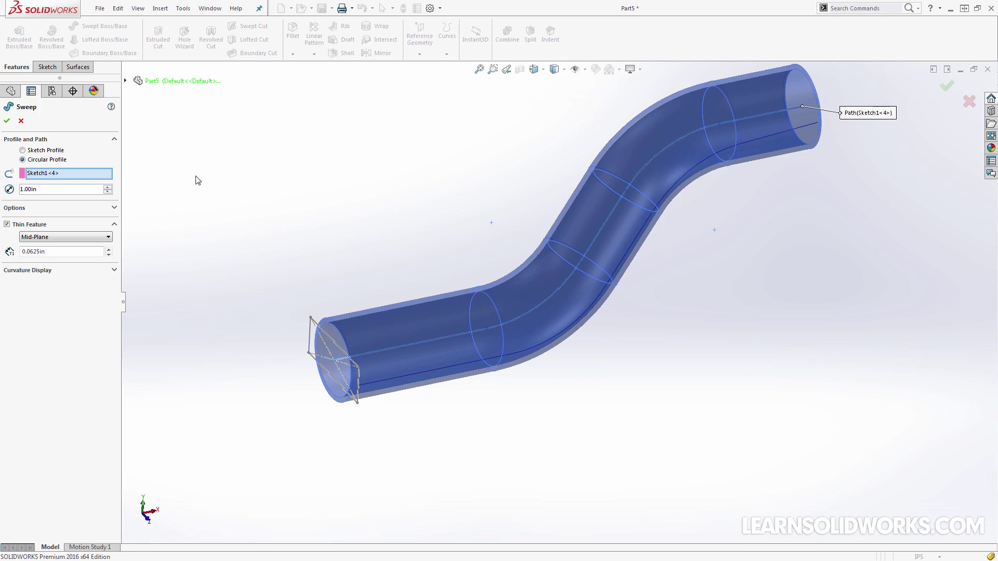
- Use rectangle Sketch38 as the sweep profile and view the duct from the front
left_click(53, 151)
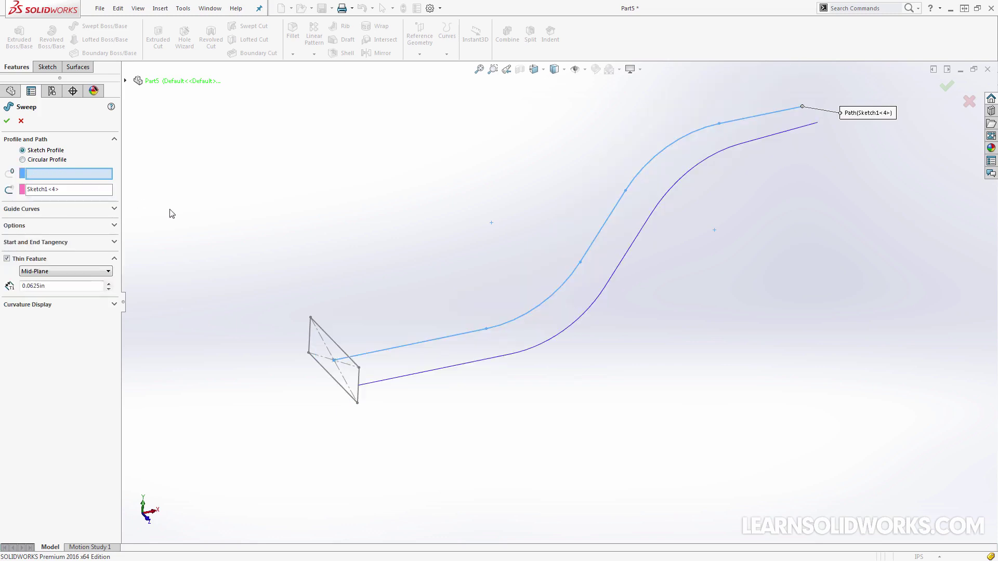
left_click(94, 177)
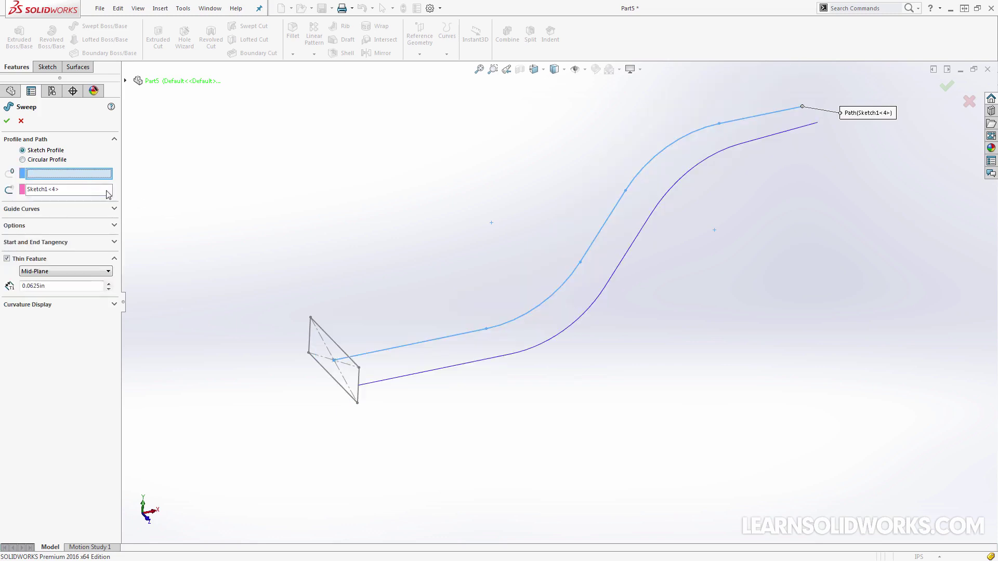
left_click(333, 335)
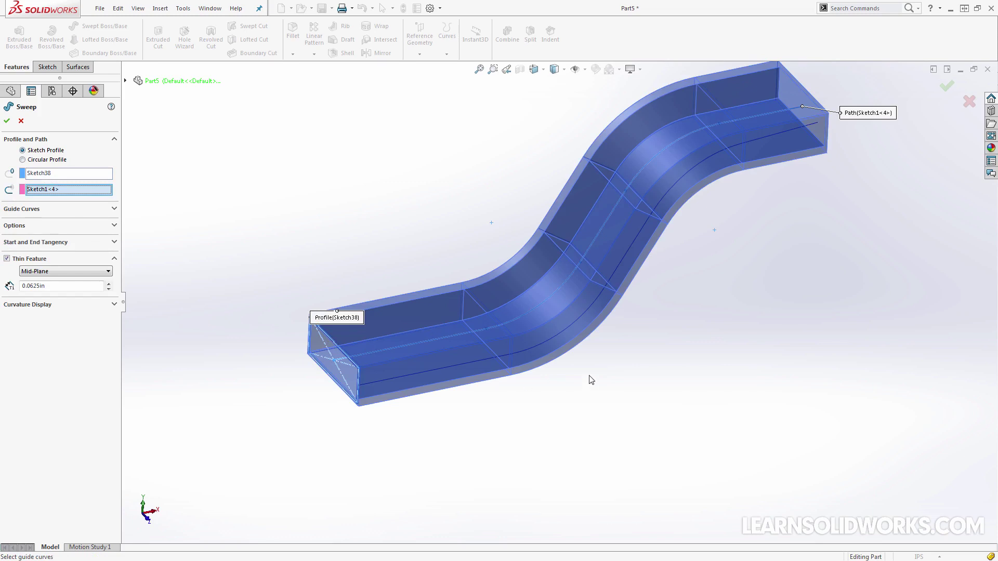
key("ctrl+1")
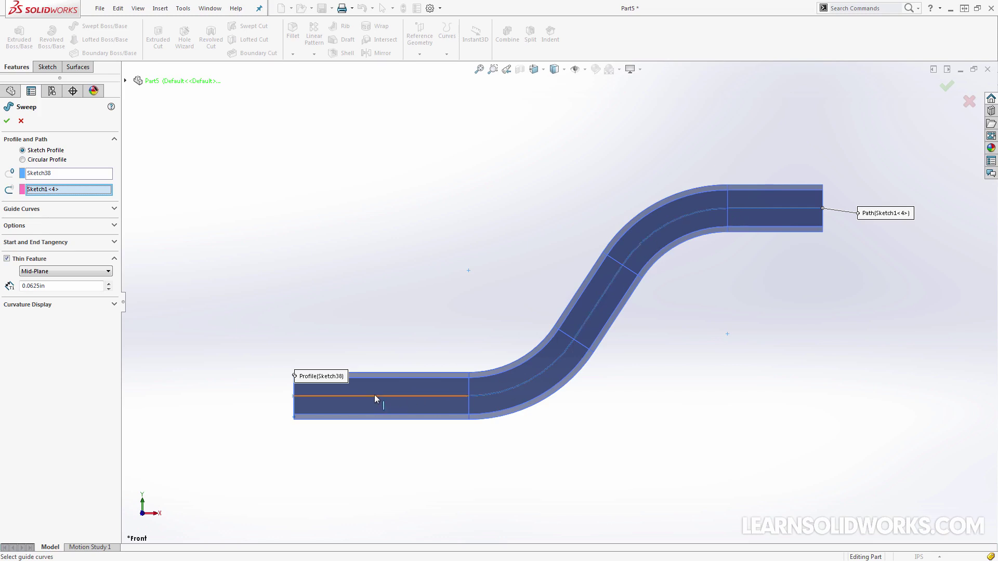
middle_click_drag(375, 382, 323, 282)
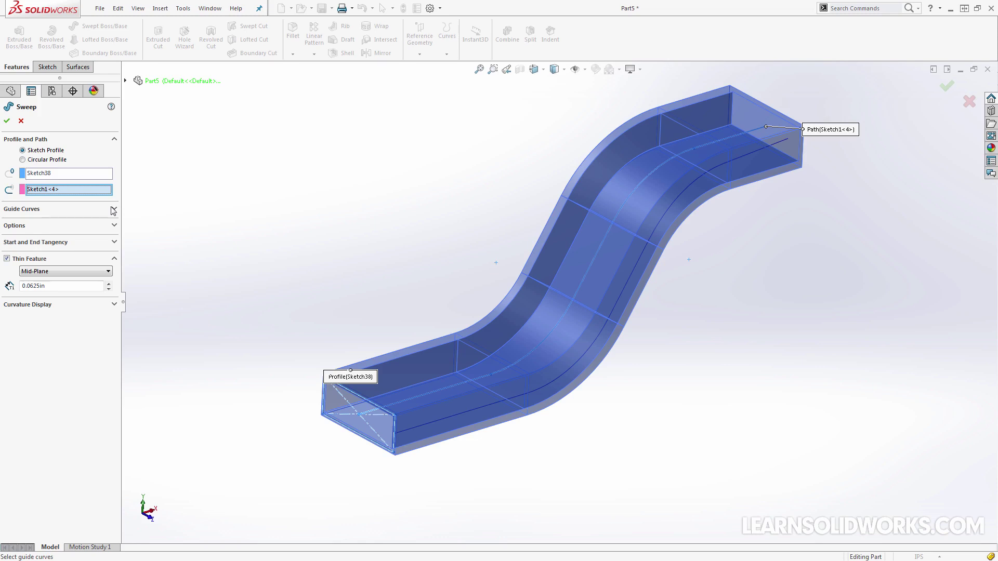
left_click(114, 226)
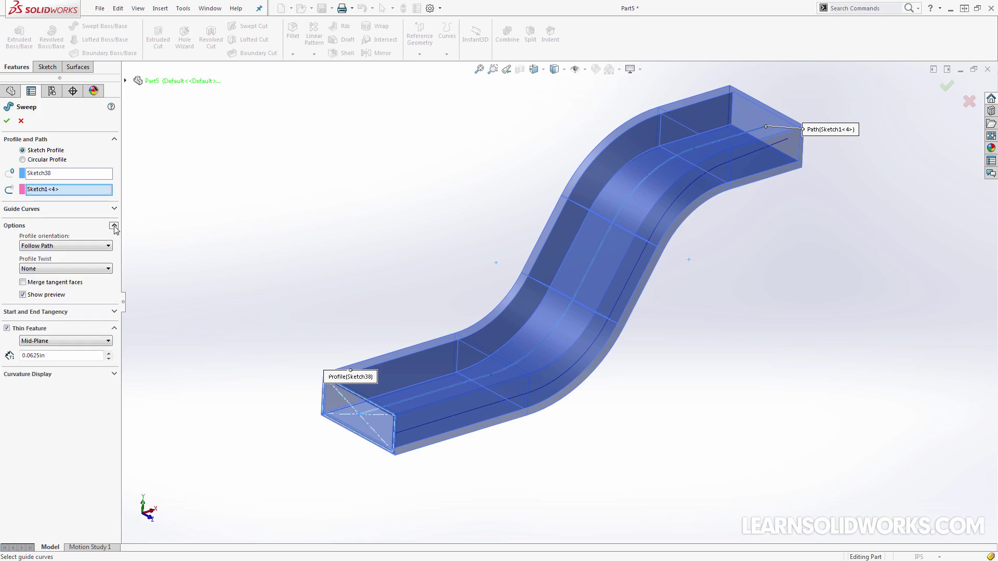
left_click(99, 248)
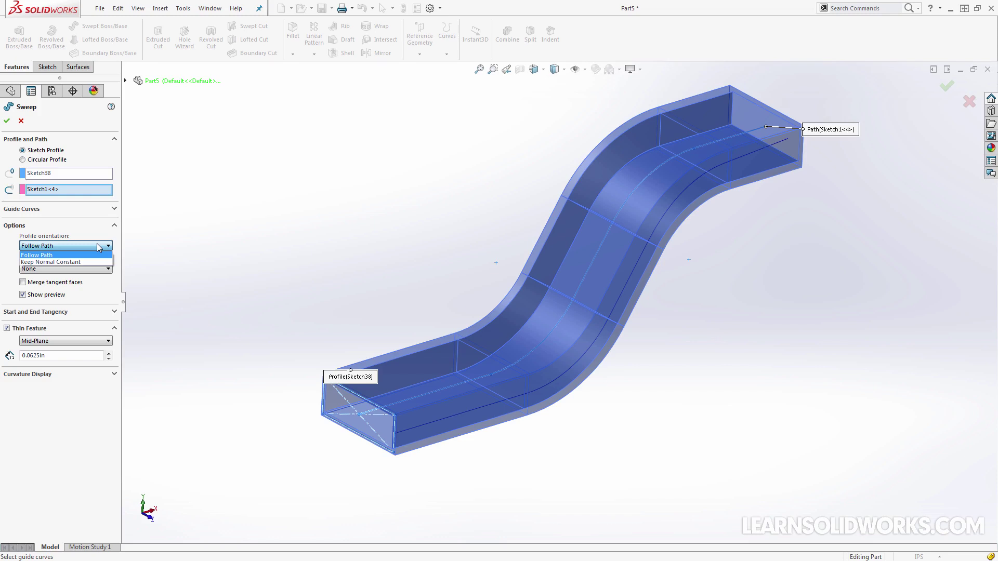
left_click(65, 263)
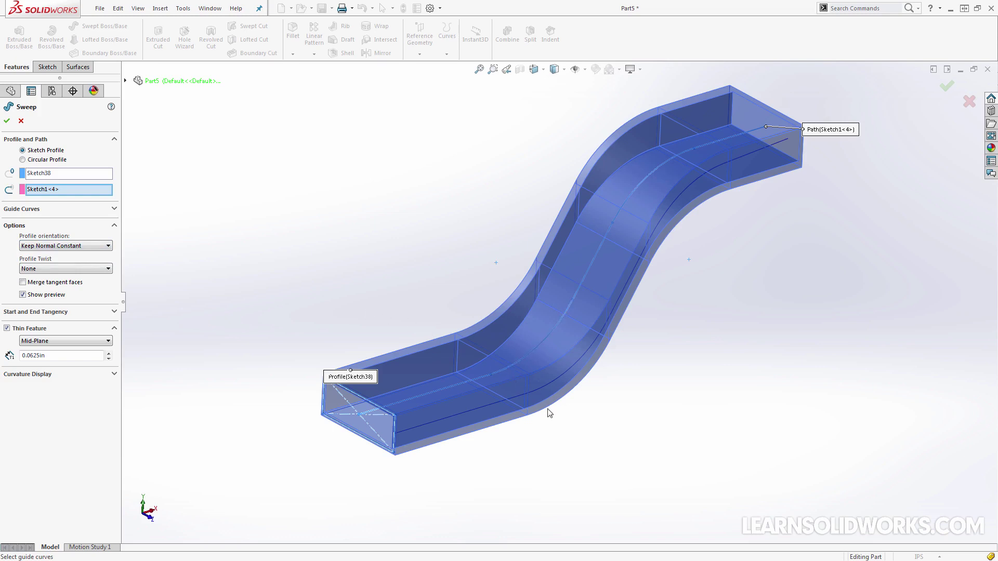
left_click(56, 246)
left_click(55, 262)
key("ctrl+1")
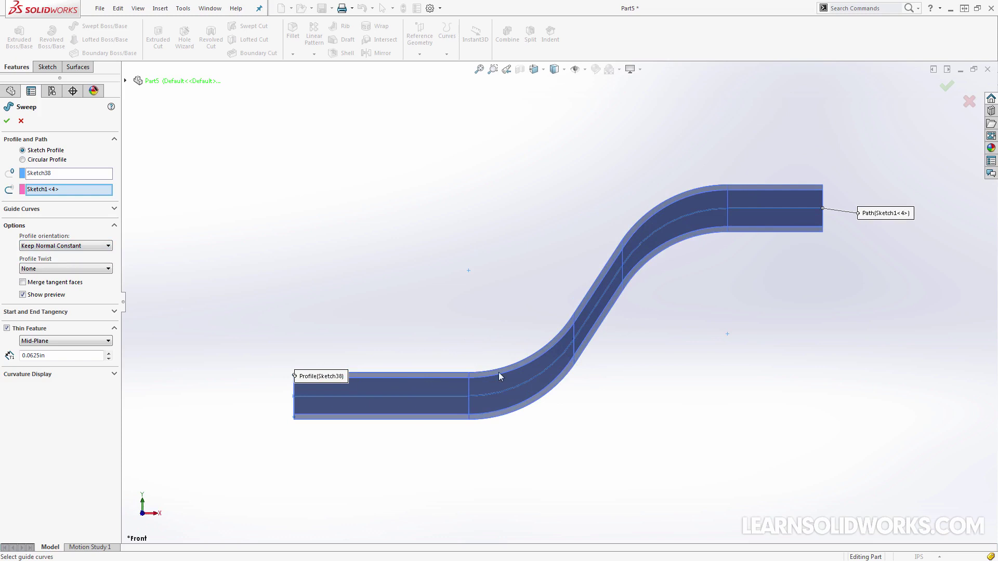
left_click(72, 248)
left_click(73, 255)
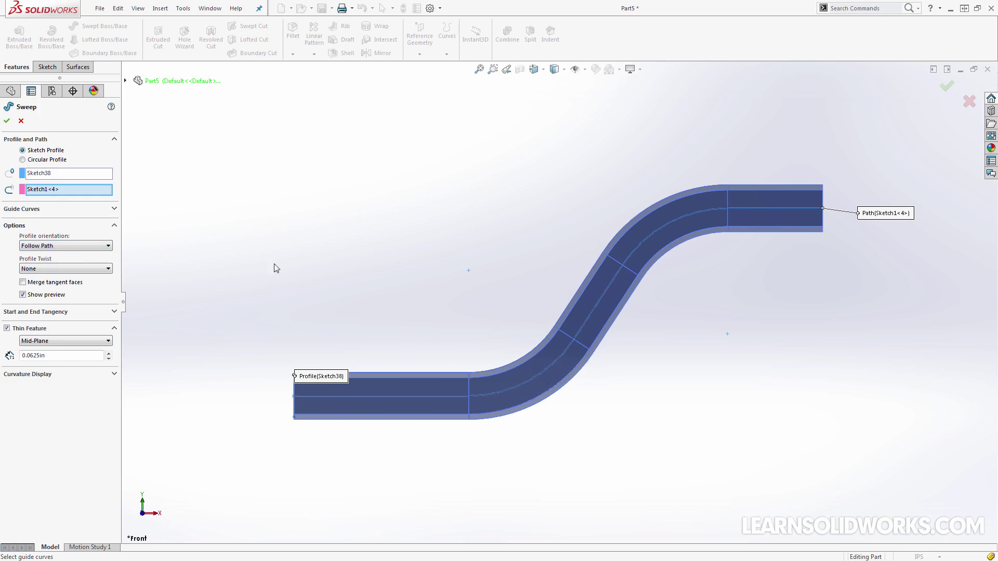
- Twist the sweep profile by a specified value of 1 revolution
left_click(71, 270)
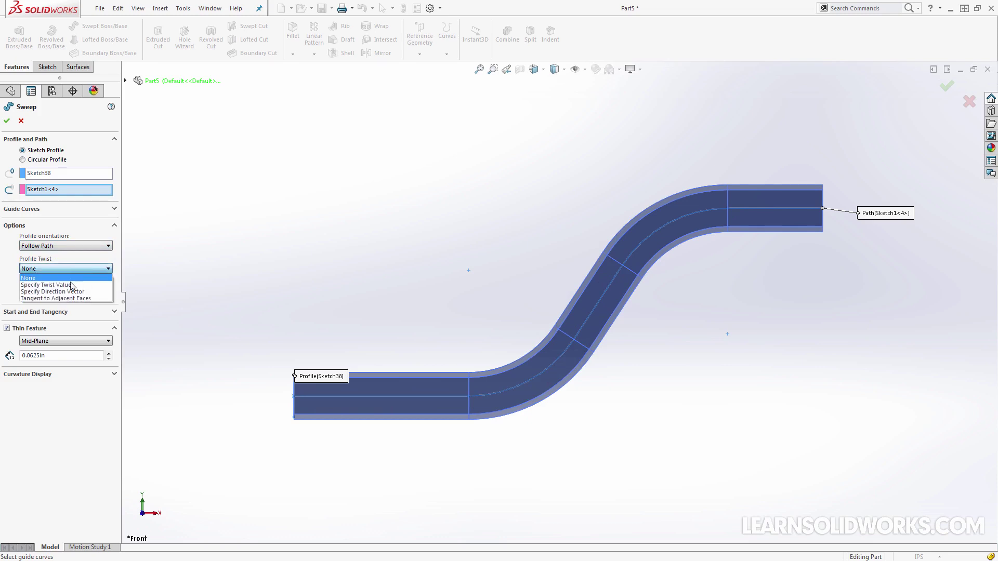
left_click(72, 285)
key("Up")
key("Up")
key("Right")
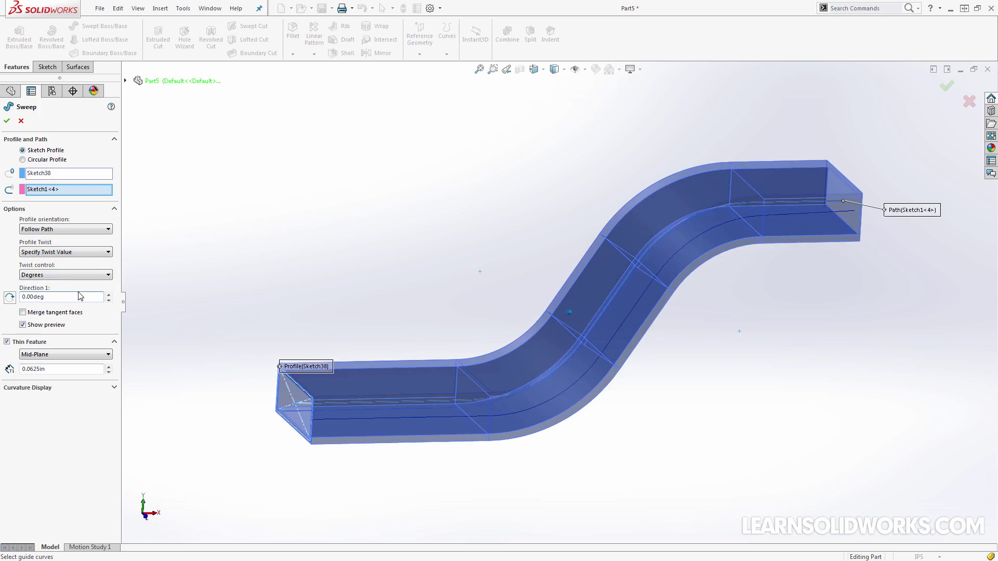
left_click(72, 276)
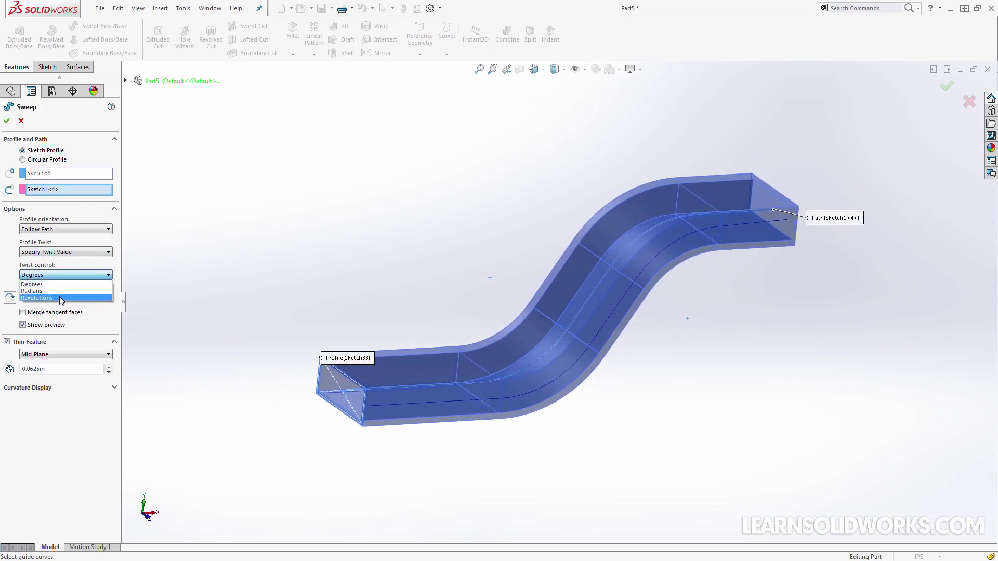
left_click(62, 299)
type("1")
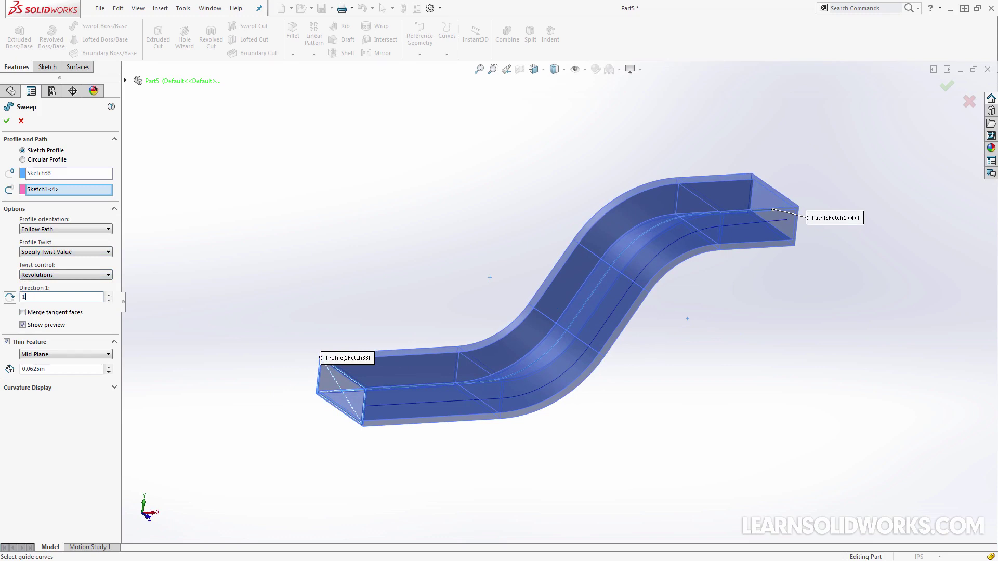
key("Return")
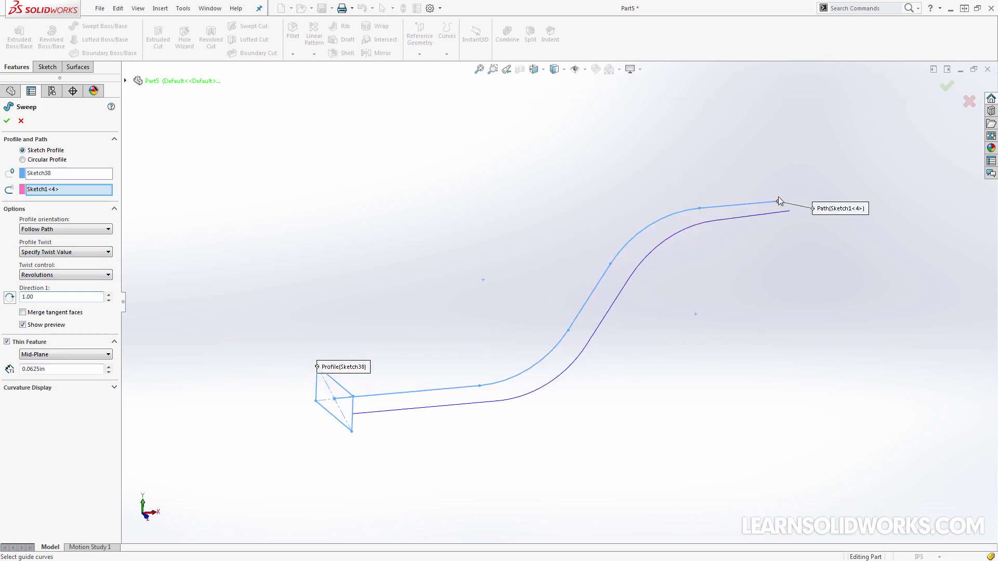
- Reduce the twist to 0.25 revolutions and turn on Merge tangent faces
middle_click_drag(556, 309, 468, 405)
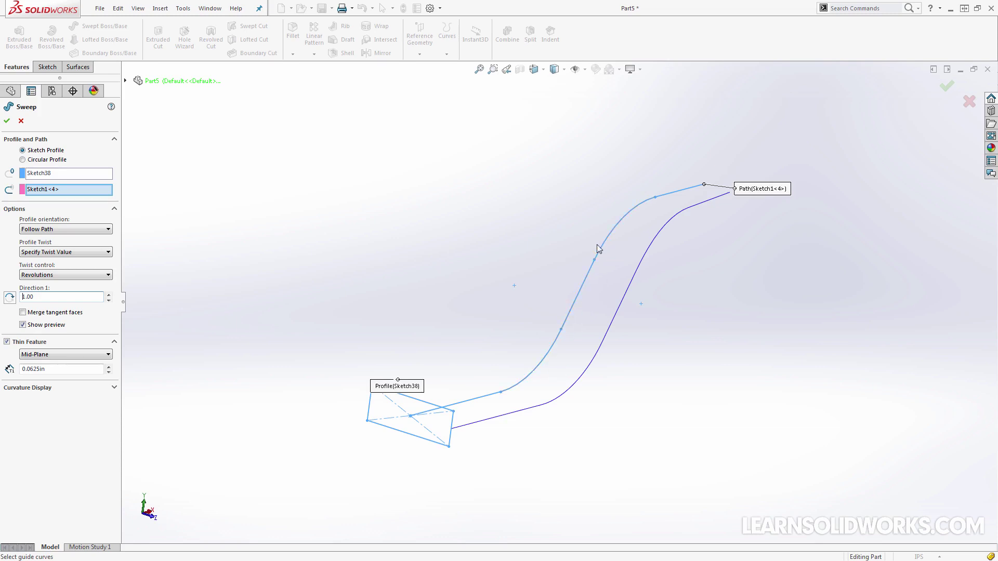
middle_click_drag(597, 249, 119, 296)
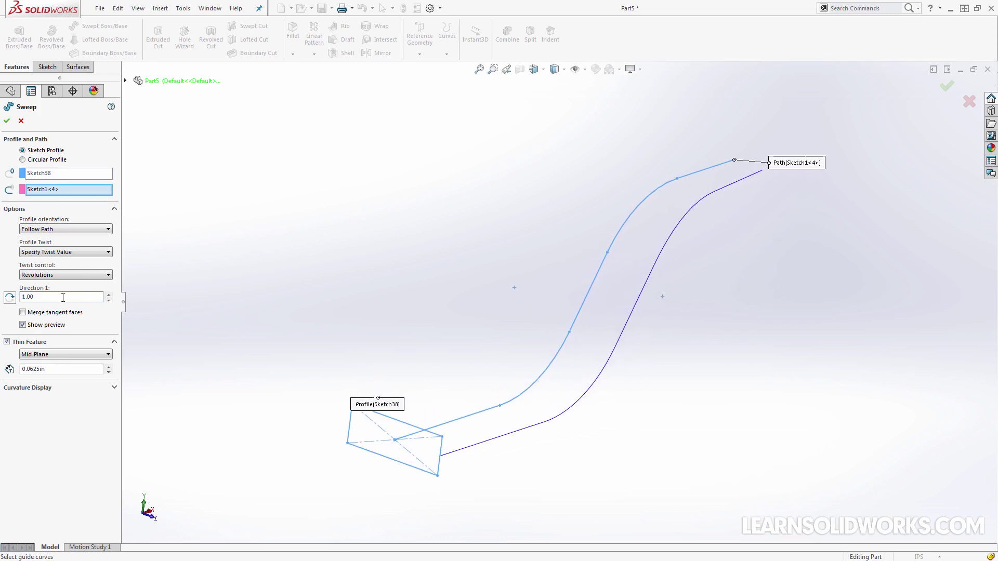
key("shift+Right")
key("shift+Right")
key("shift+Right")
key("shift+Right")
type(".25")
middle_click_drag(218, 332, 125, 325)
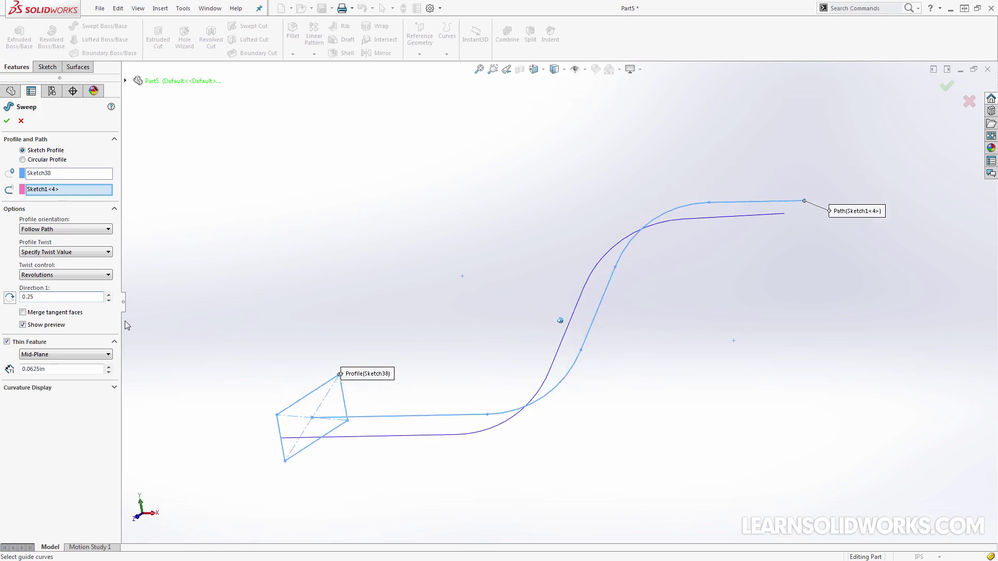
left_click(59, 312)
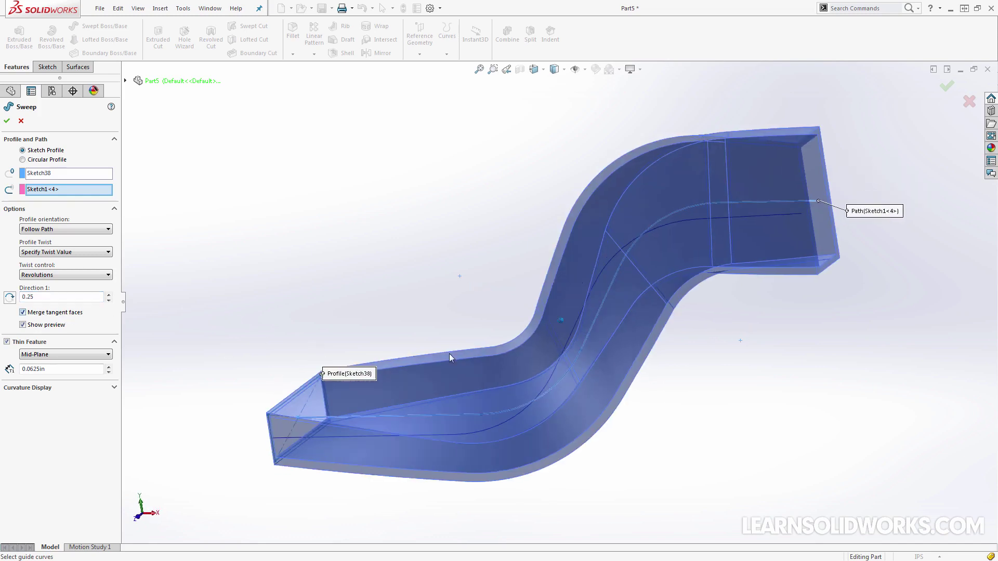
- Turn off Thin Feature so the S-sweep becomes a solid
middle_click_drag(457, 347, 125, 363)
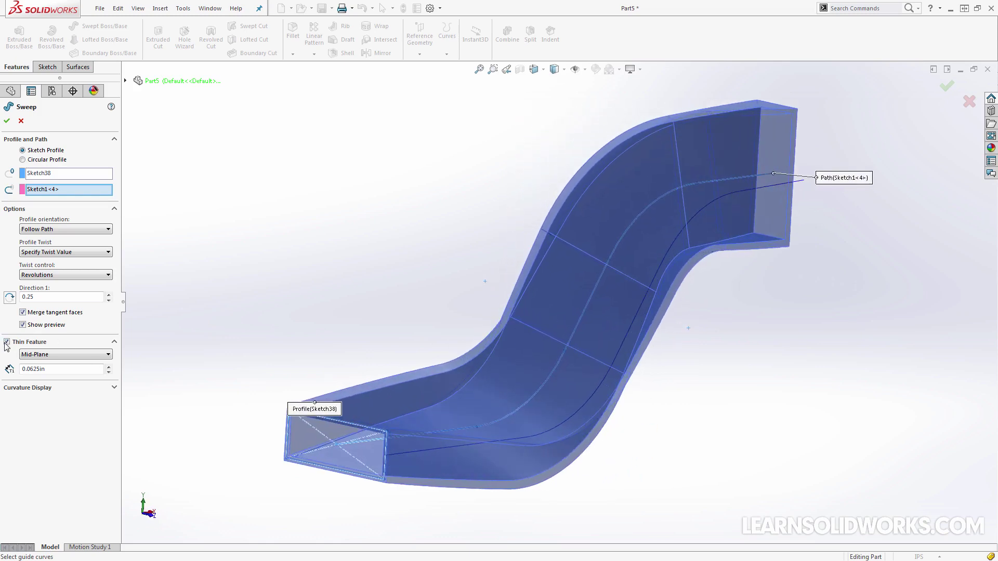
left_click(7, 342)
key("Right")
key("Right")
key("Right")
key("Right")
key("Right")
key("Right")
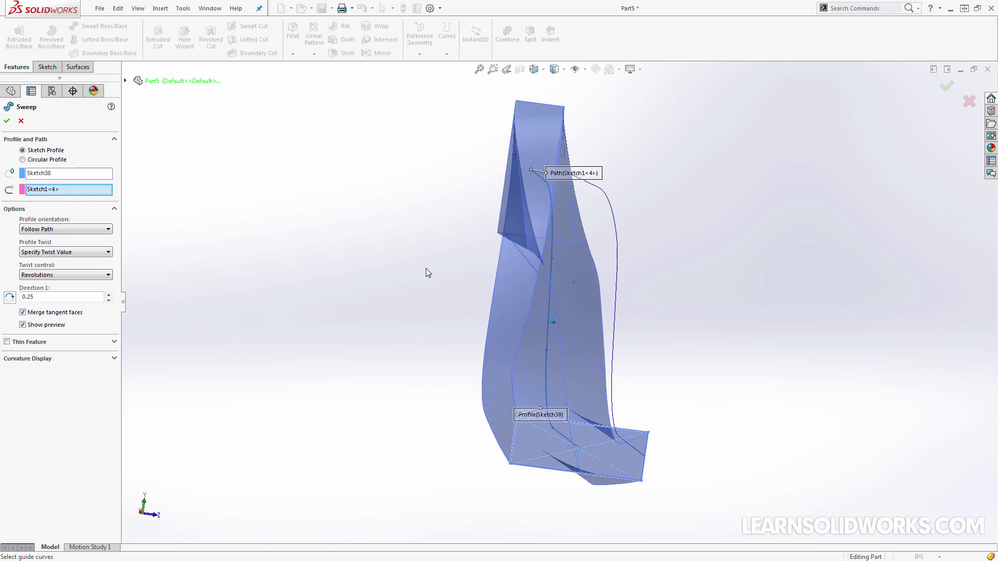
key("Left")
key("Left")
key("Left")
key("Left")
key("Left")
key("Left")
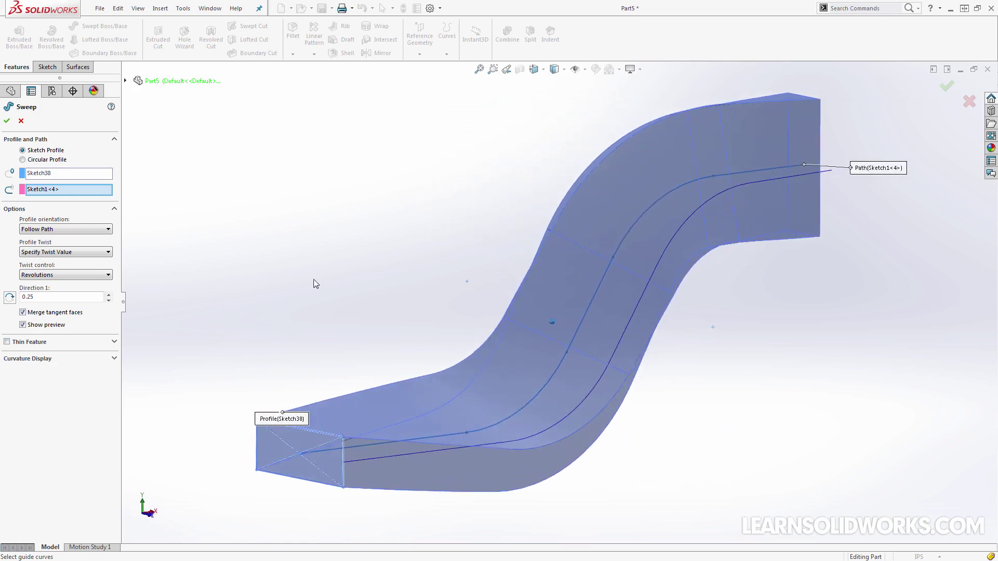
key("Left")
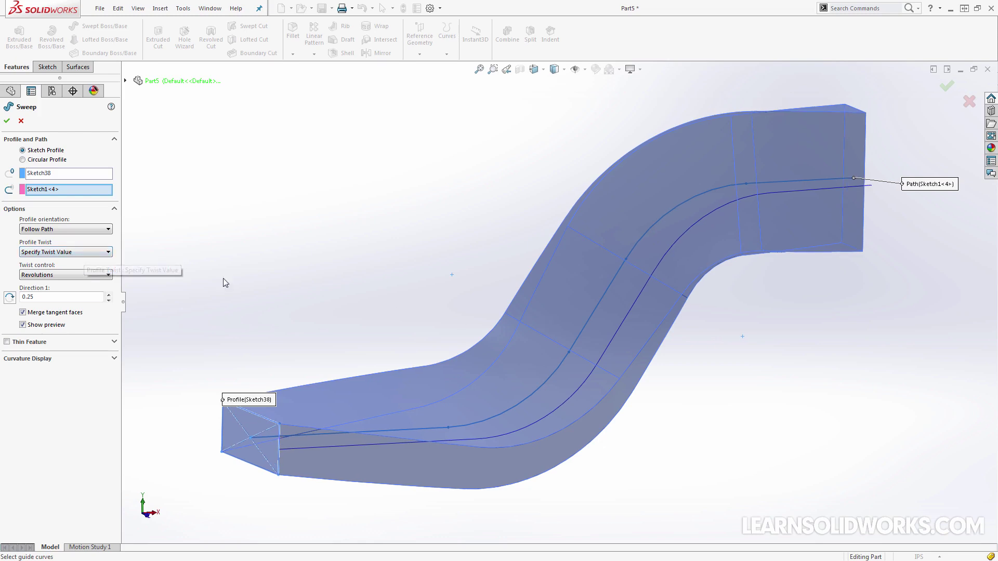
- Keep the specified twist but express it in degrees (90.00deg)
left_click(62, 252)
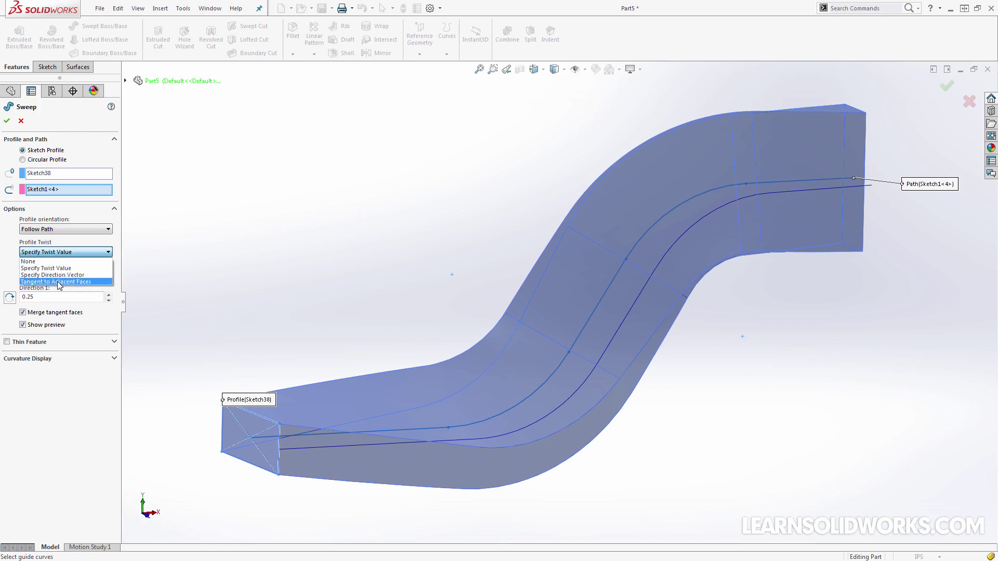
left_click(62, 268)
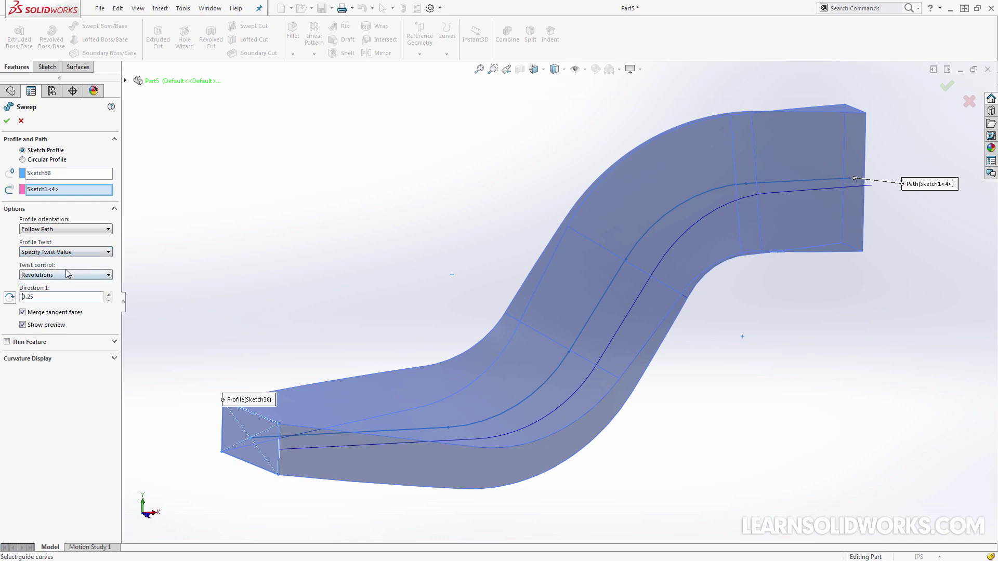
left_click(66, 274)
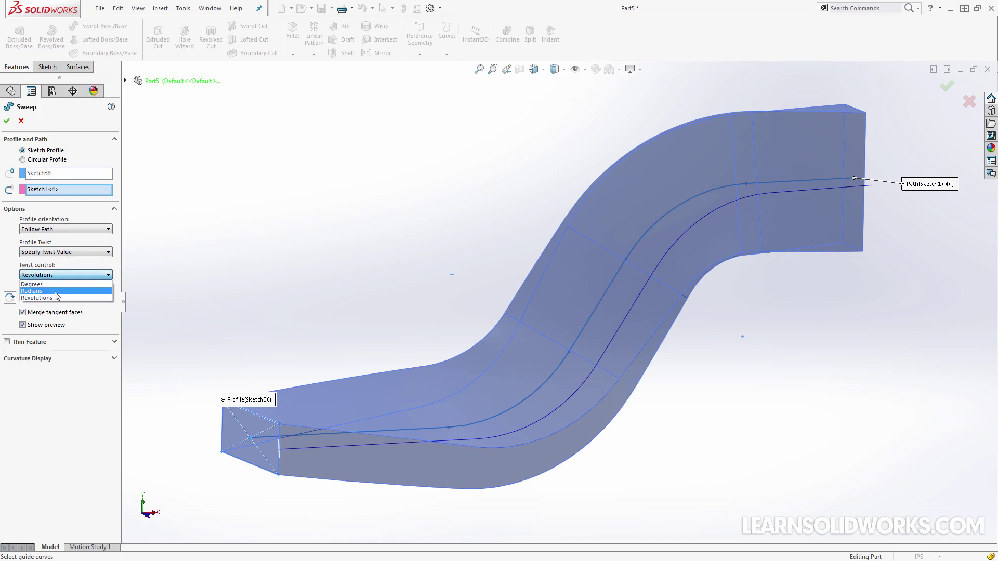
left_click(52, 285)
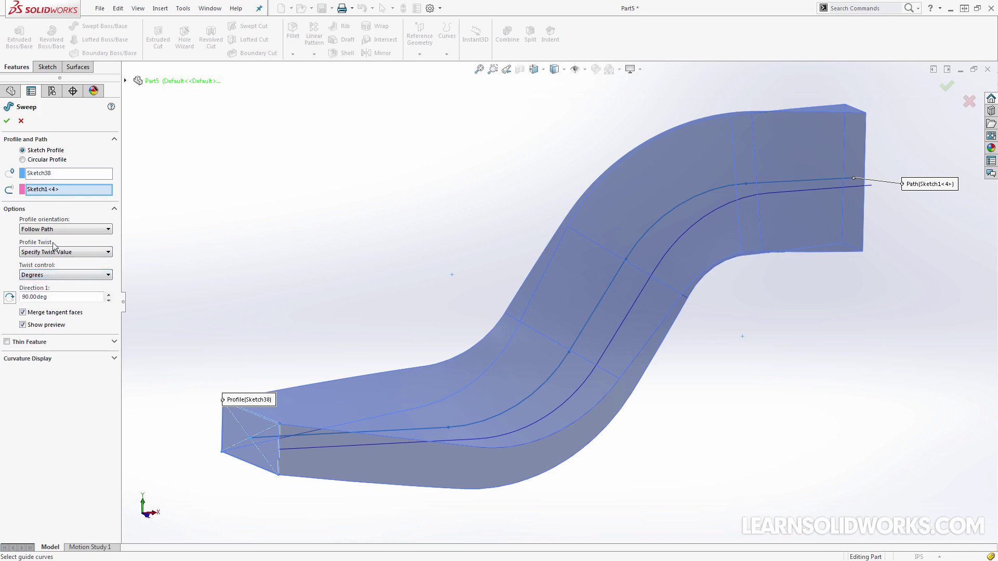
left_click(55, 252)
- Set Profile Twist to None and add the purple edge Curve1 as a guide curve
left_click(56, 262)
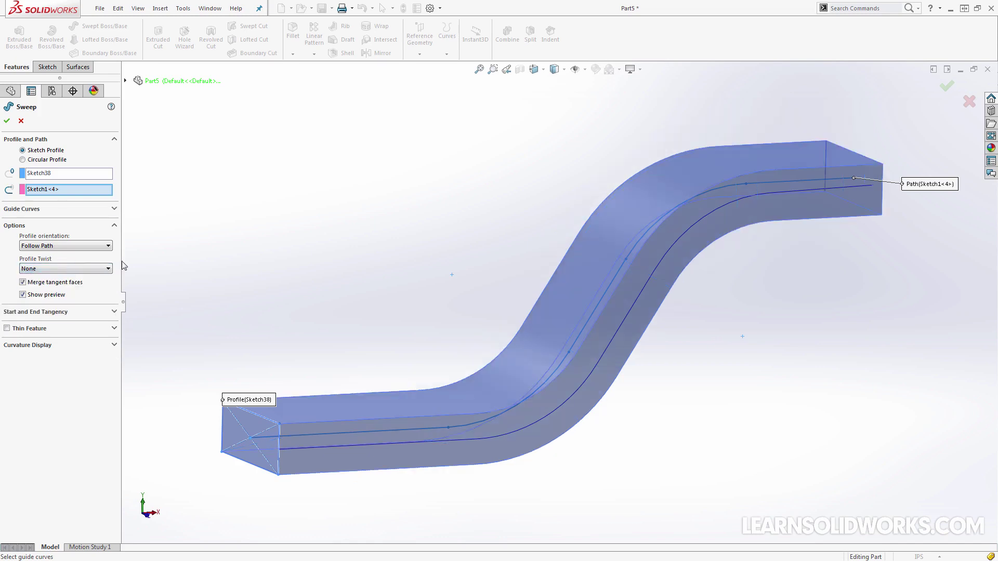
left_click(7, 328)
key("Right")
key("Right")
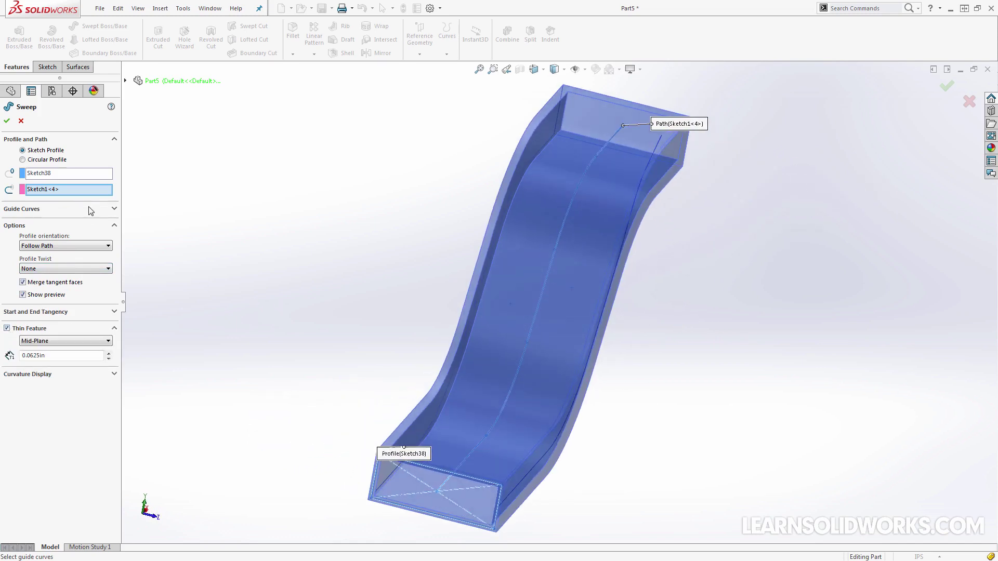
left_click(91, 209)
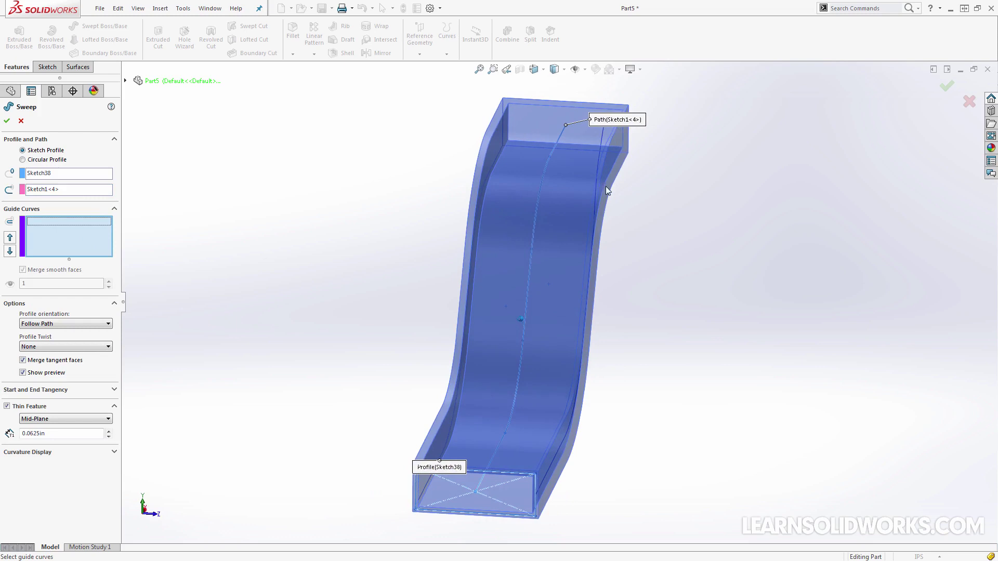
left_click(599, 169)
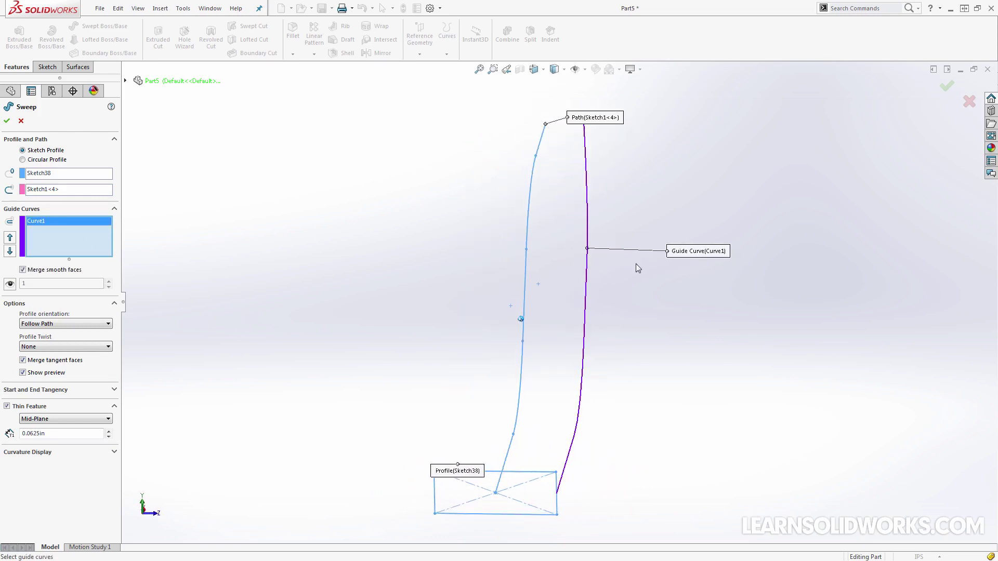
- Switch the guided sweep back to solid and confirm it as Sweep1
left_click(6, 406)
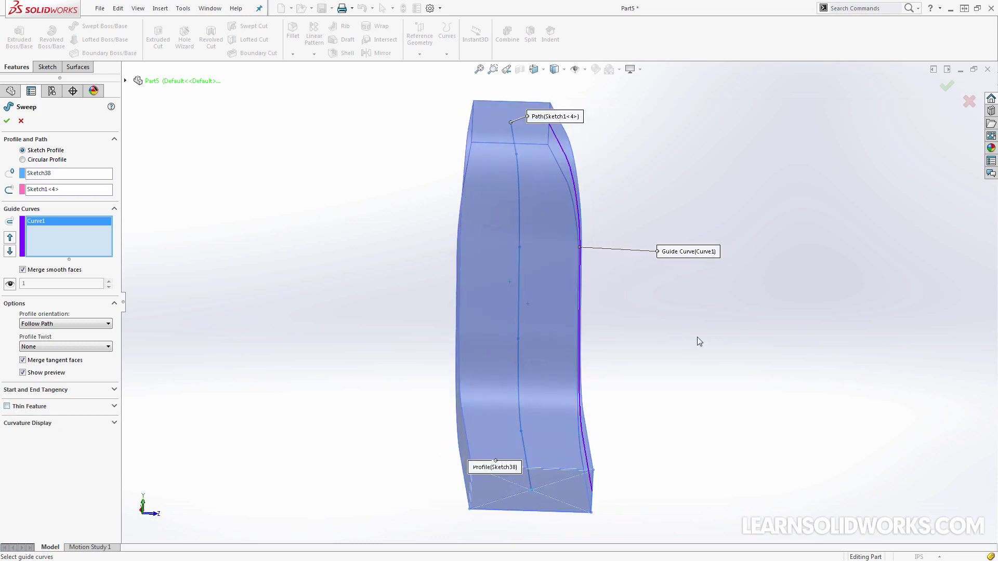
key("ctrl+5")
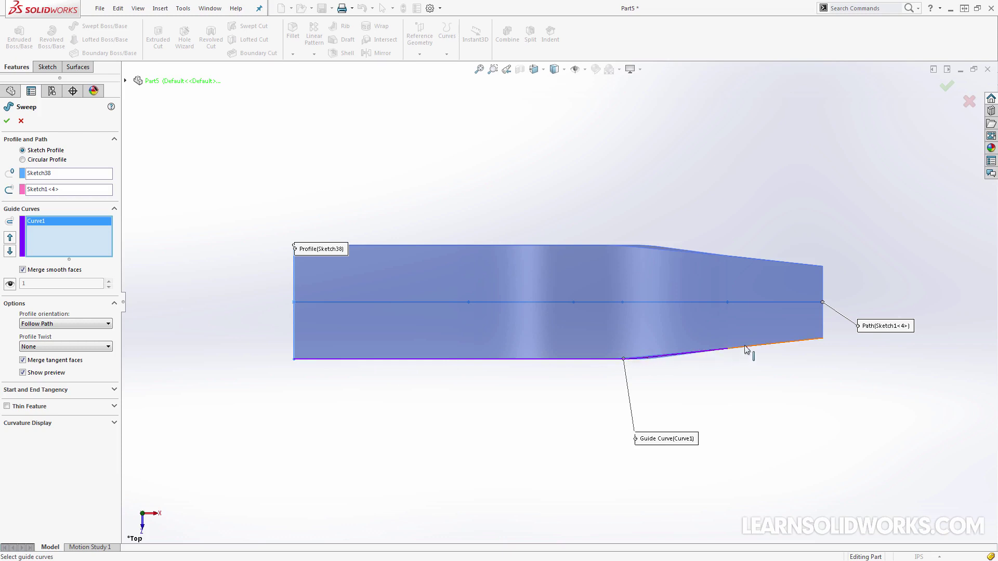
middle_click_drag(784, 326, 619, 245)
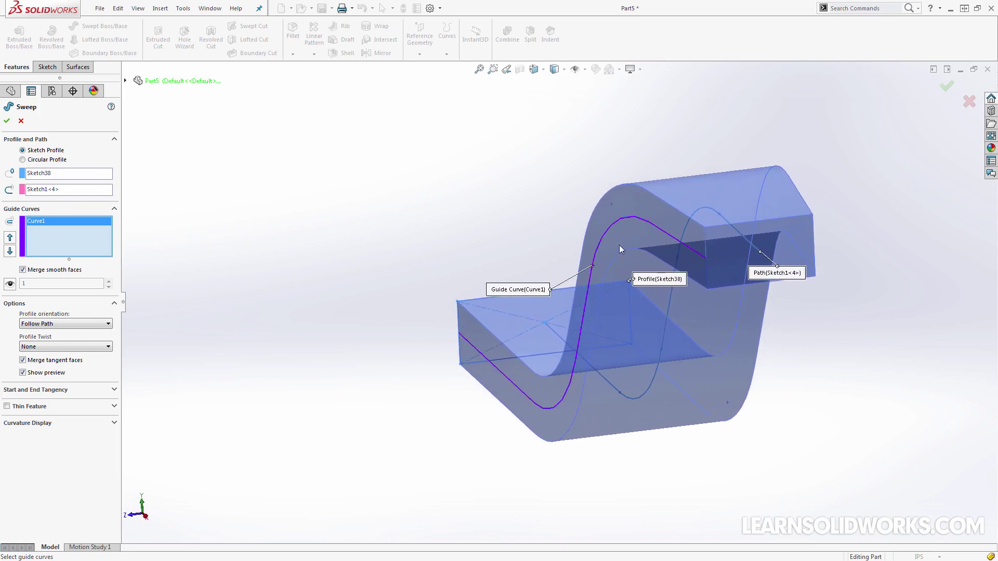
left_click(945, 85)
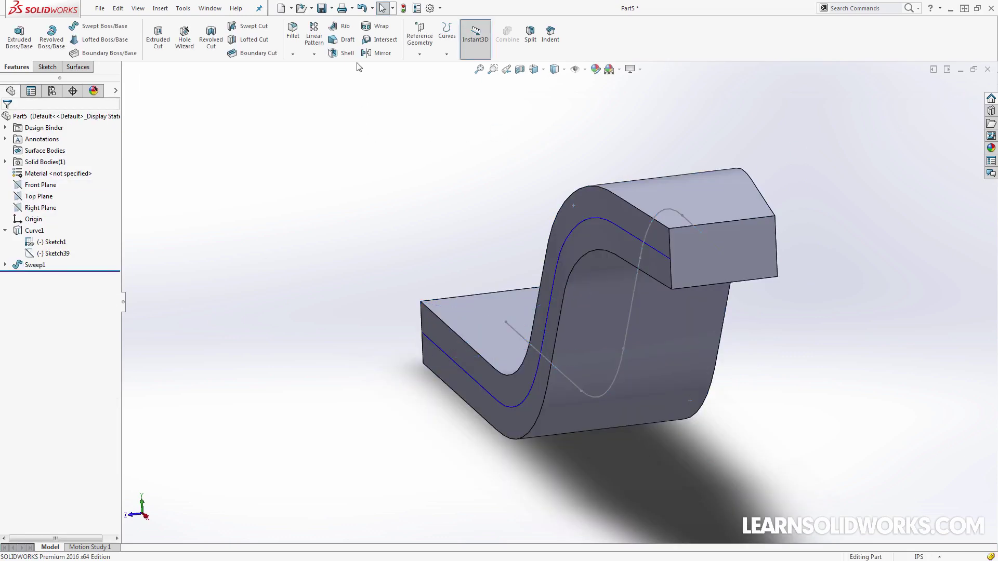
- Shell the sweep 0.10in thick with both end faces removed, accepting the thickness warning
left_click(344, 53)
left_click(702, 244)
middle_click_drag(705, 263, 630, 201)
left_click(264, 443)
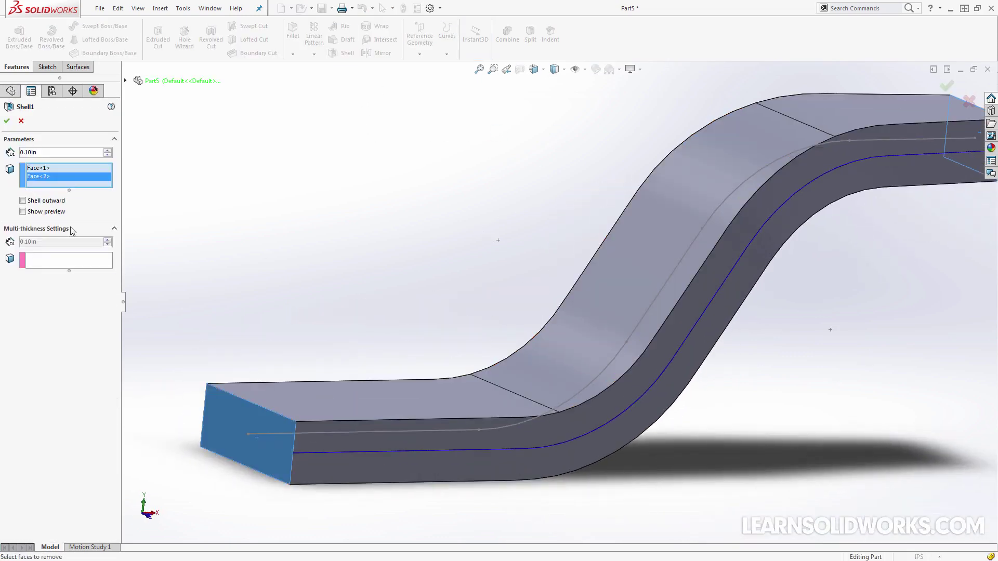
left_click(49, 212)
middle_click_drag(364, 237, 614, 289)
left_click(947, 85)
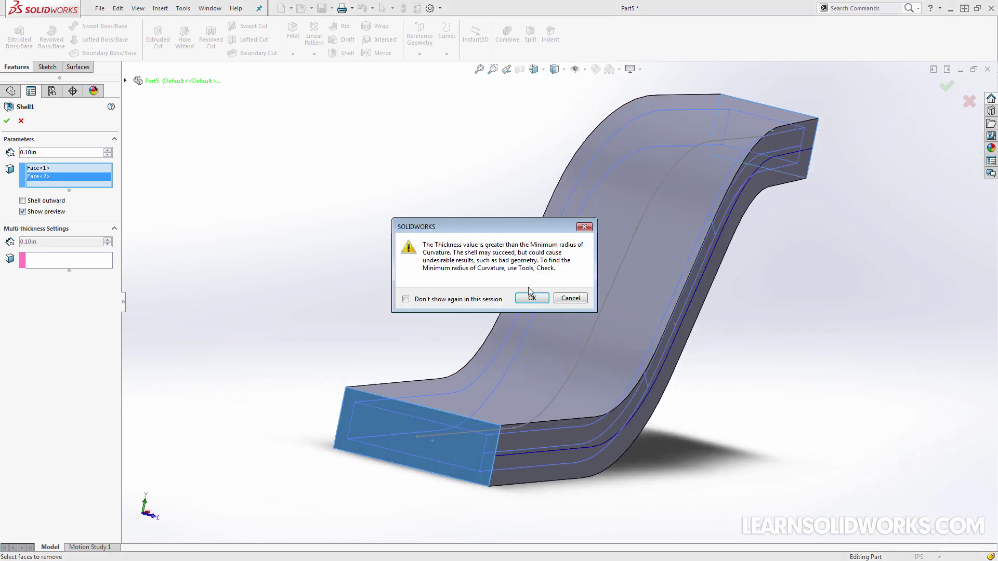
left_click(532, 299)
middle_click_drag(527, 288, 651, 320)
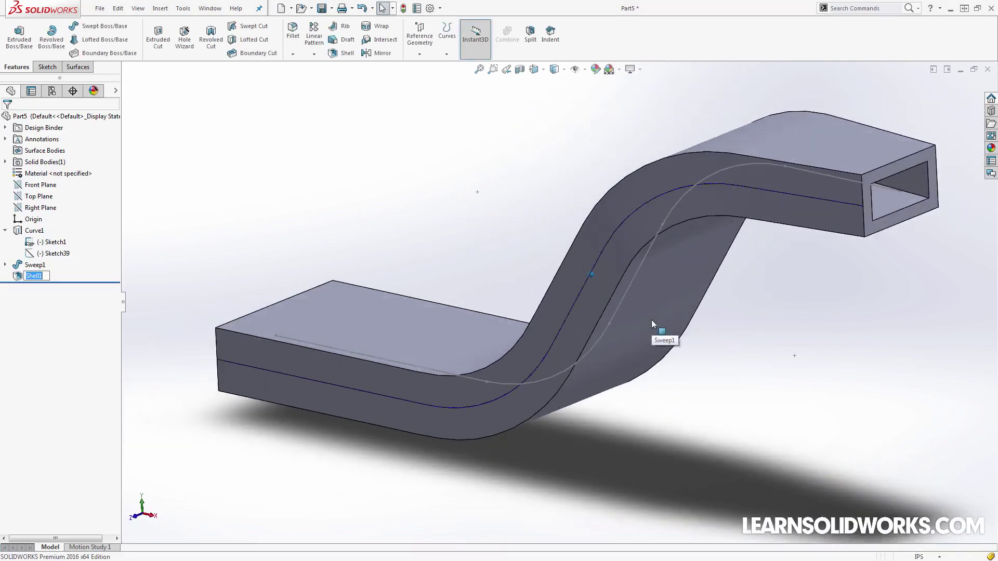
- Inspect Shell1's walls with a Front Plane section view, then close it
left_click(521, 70)
left_click(520, 70)
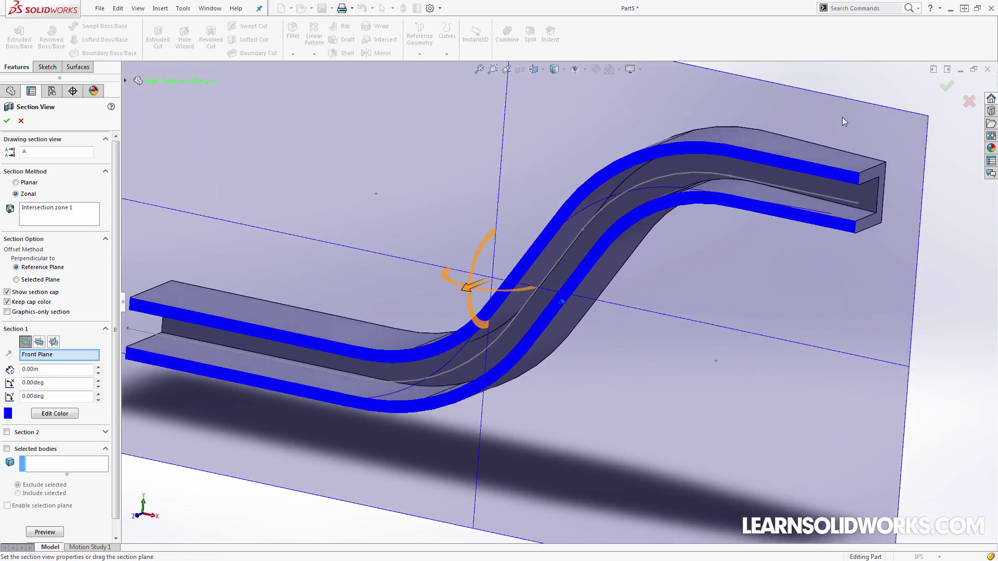
left_click(970, 103)
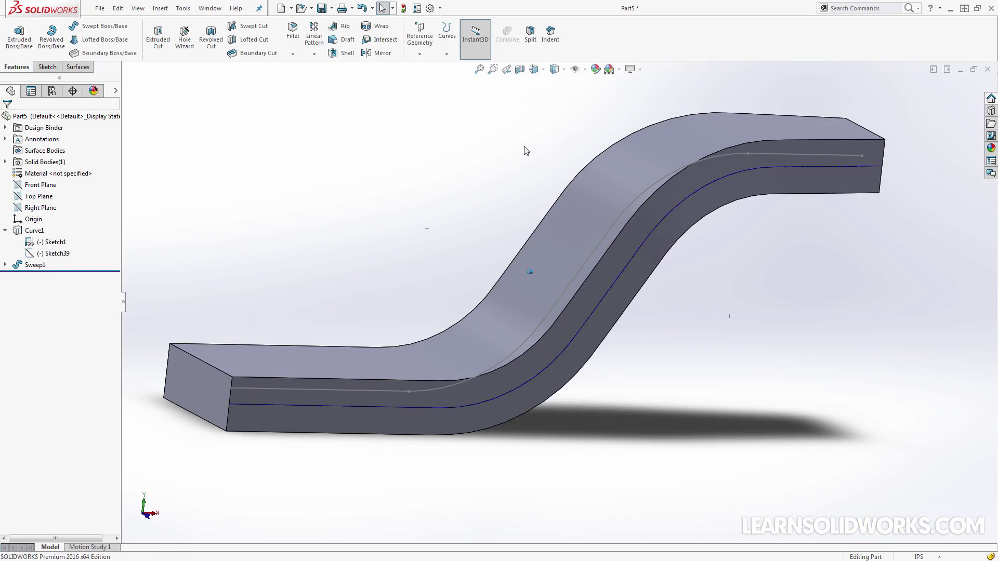
middle_click_drag(526, 148, 463, 149)
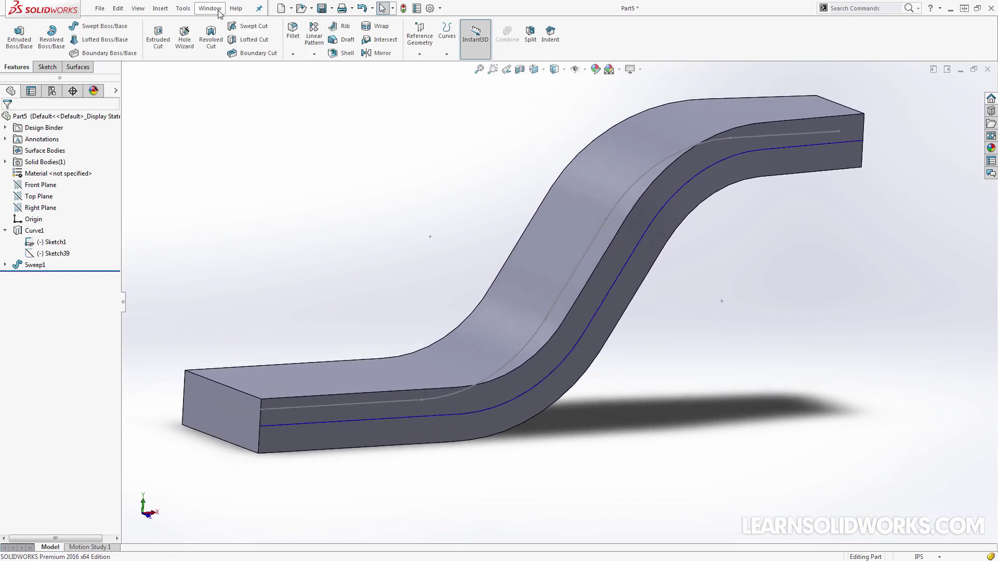
left_click(210, 8)
- Switch to Part6 and orient the view to show the whole cylinder
left_click(228, 261)
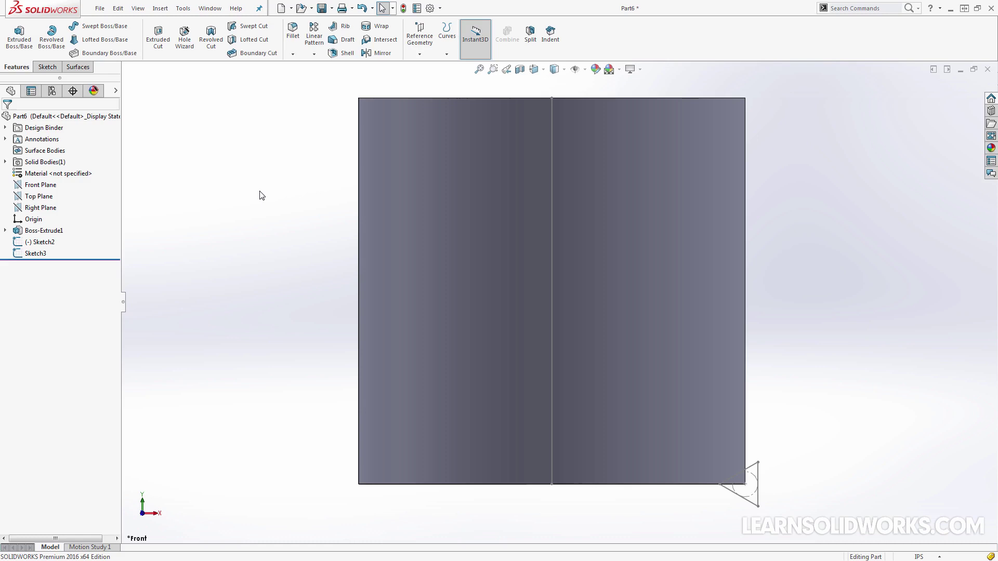
key("Down")
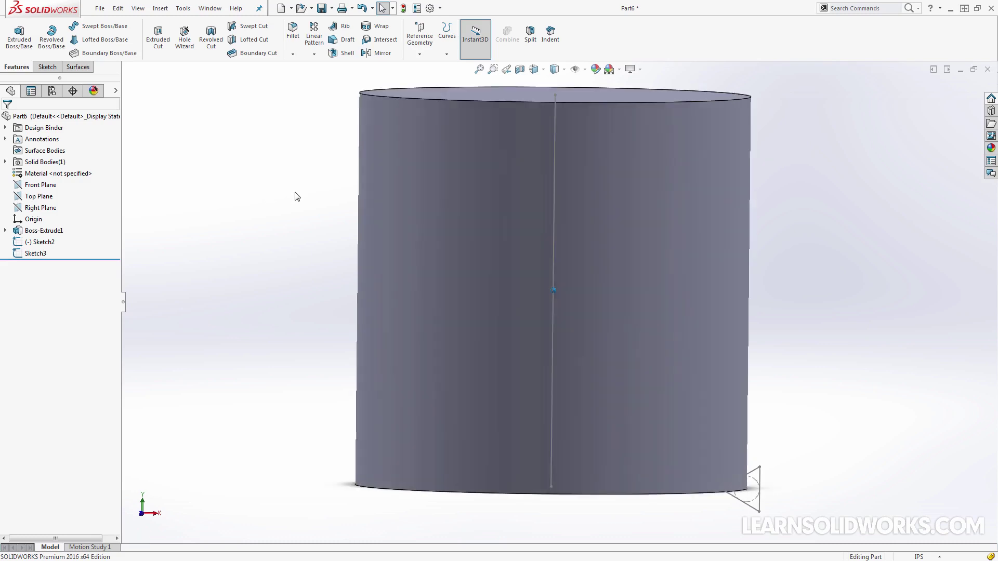
scroll(297, 197, "down", 2)
key("Left")
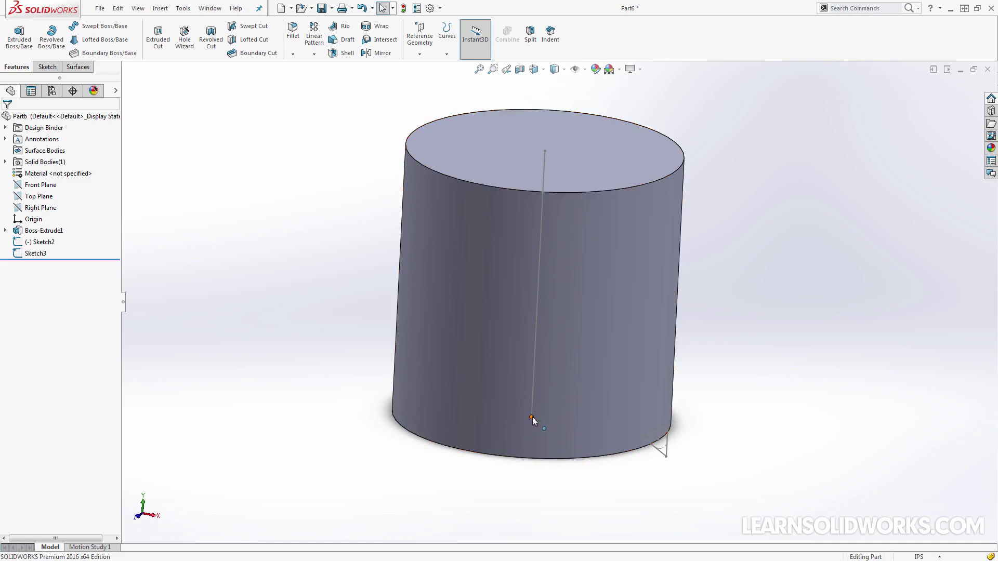
key("Left")
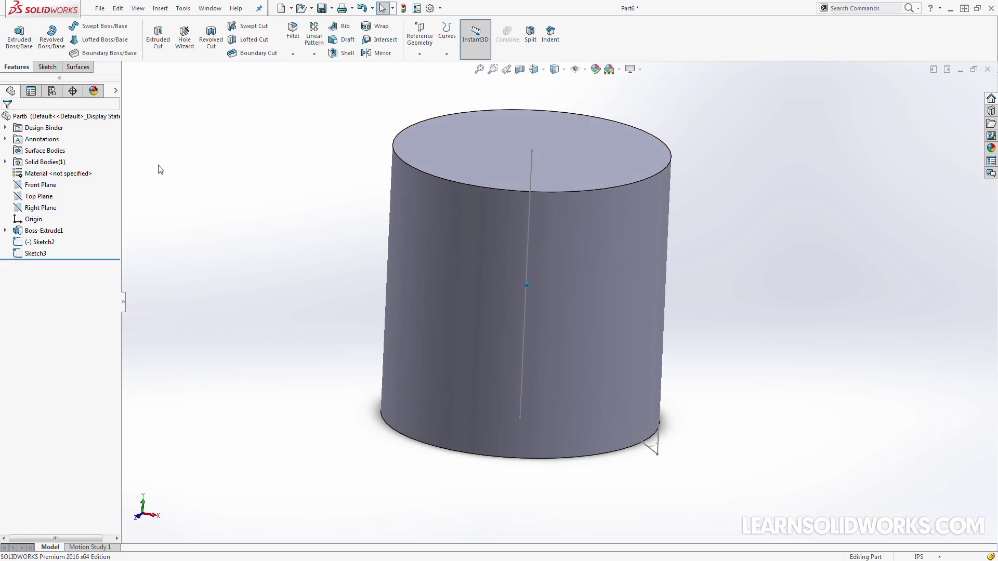
- Hide the Boss-Extrude1 solid body and view the line and triangle sketches from the front
left_click(115, 92)
left_click(5, 161)
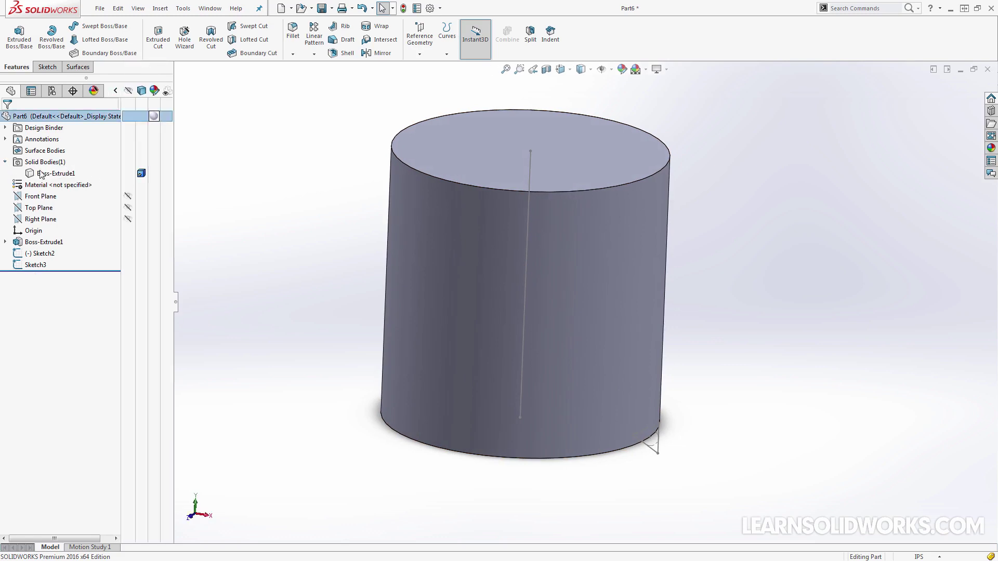
left_click(126, 173)
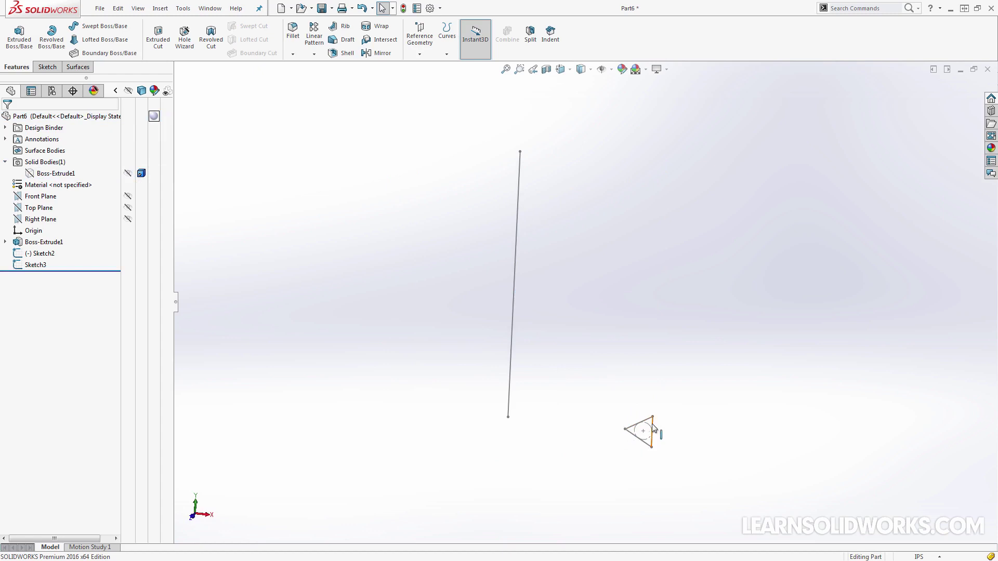
key("ctrl+1")
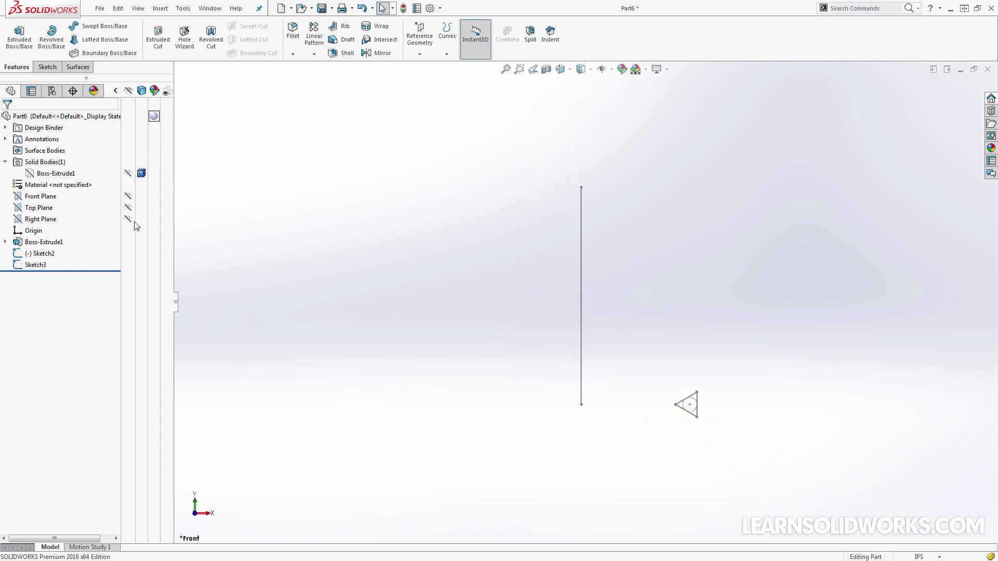
left_click(125, 173)
- Show the Boss-Extrude1 cylinder body again and begin a Swept Cut
left_click(134, 161)
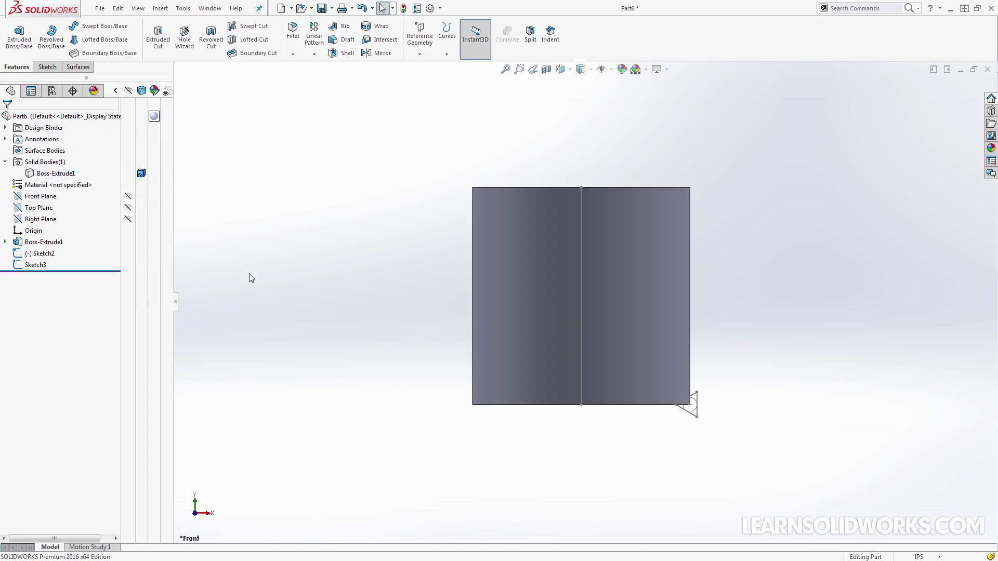
left_click(247, 27)
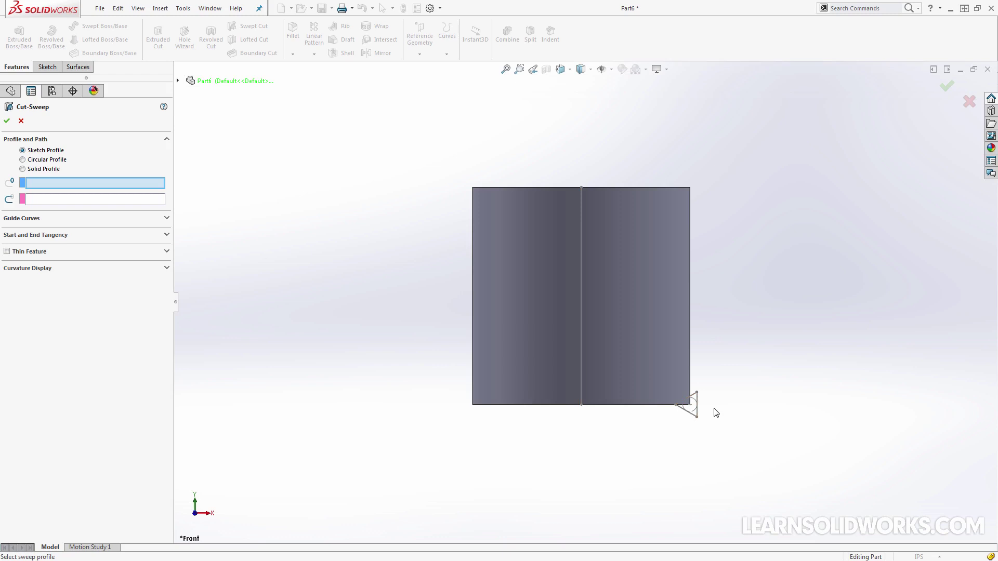
- Sweep-cut the triangle Sketch2 along line Sketch3 with an 8-revolution twist, creating Cut-Sweep2
left_click(696, 403)
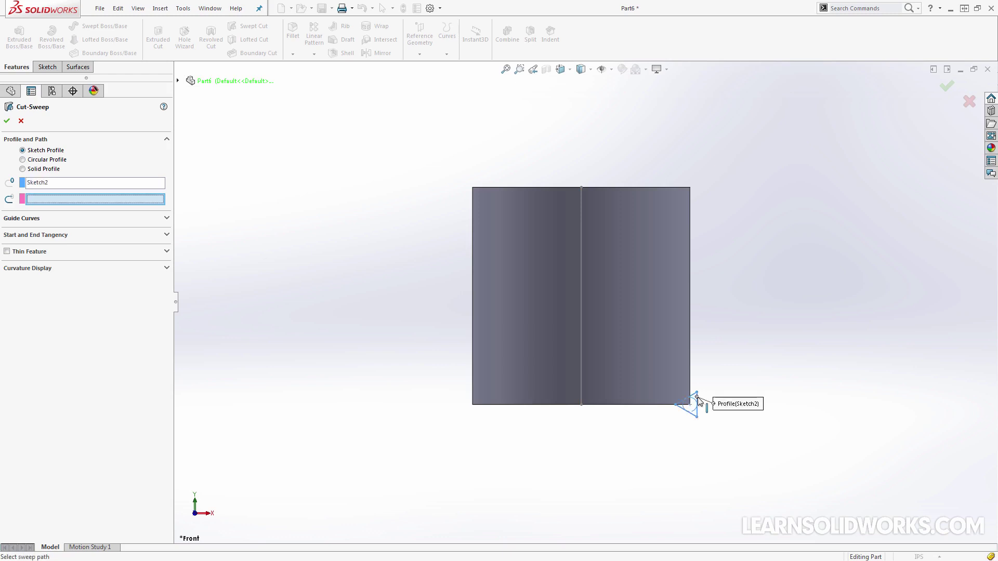
left_click(582, 344)
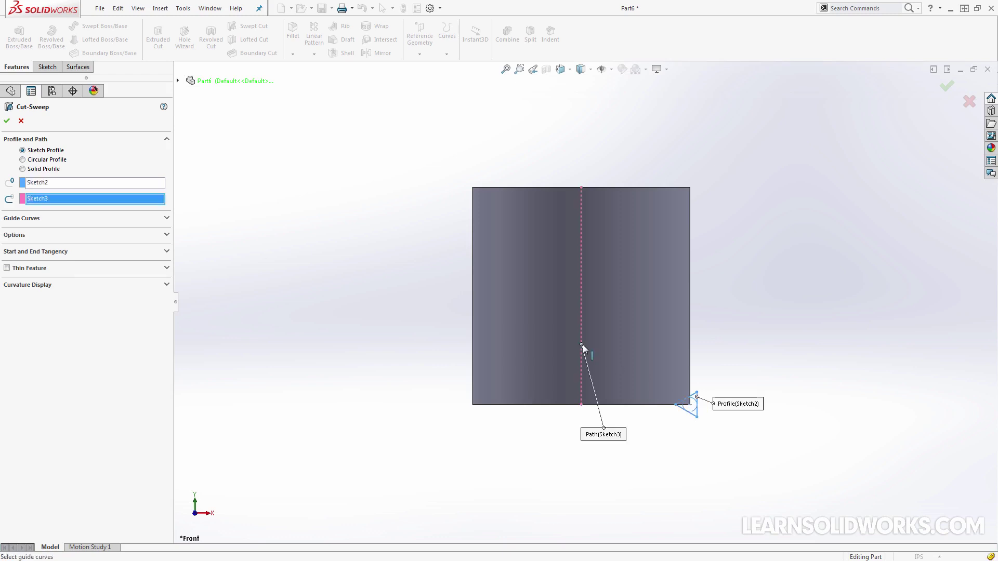
left_click(155, 237)
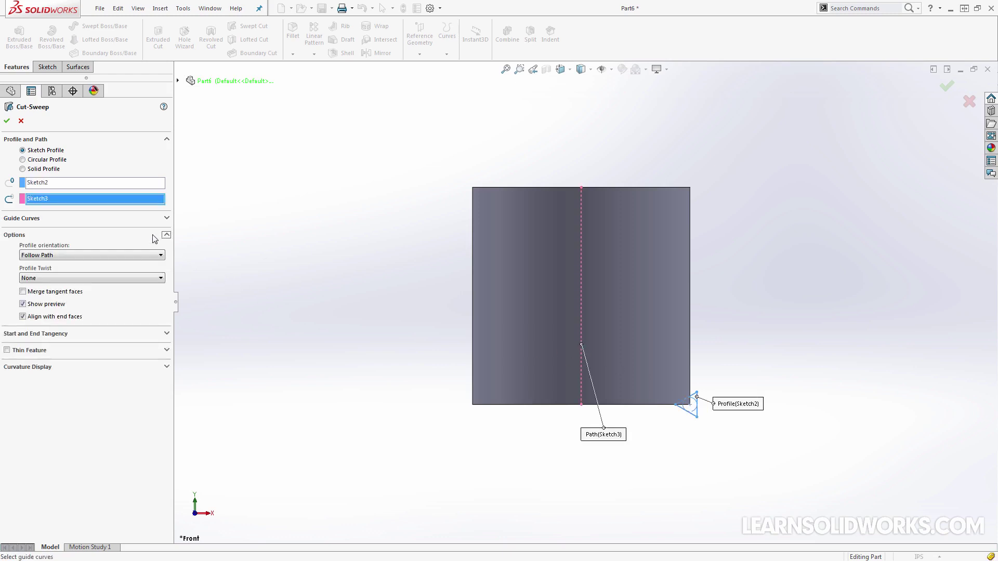
left_click(95, 278)
left_click(89, 291)
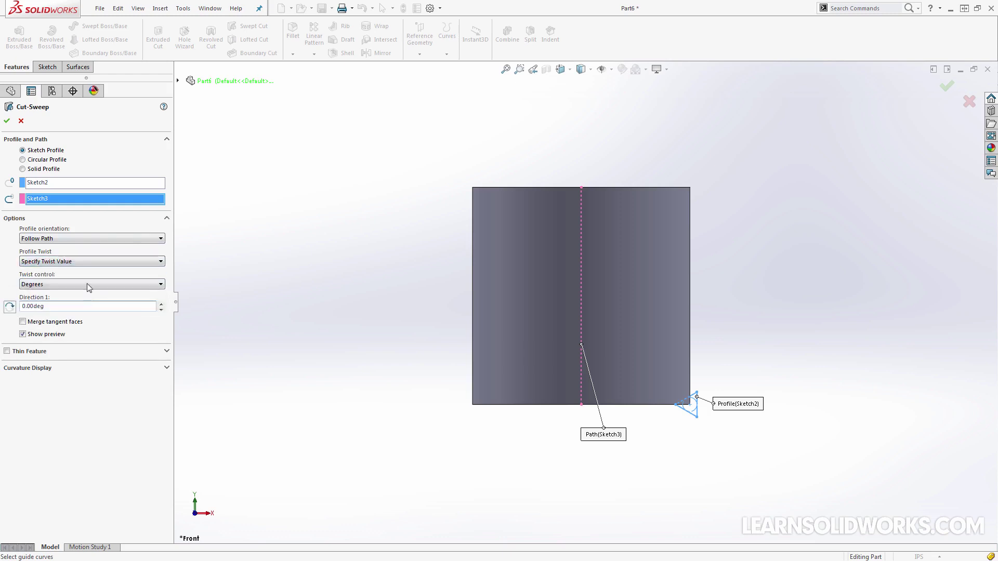
left_click(88, 284)
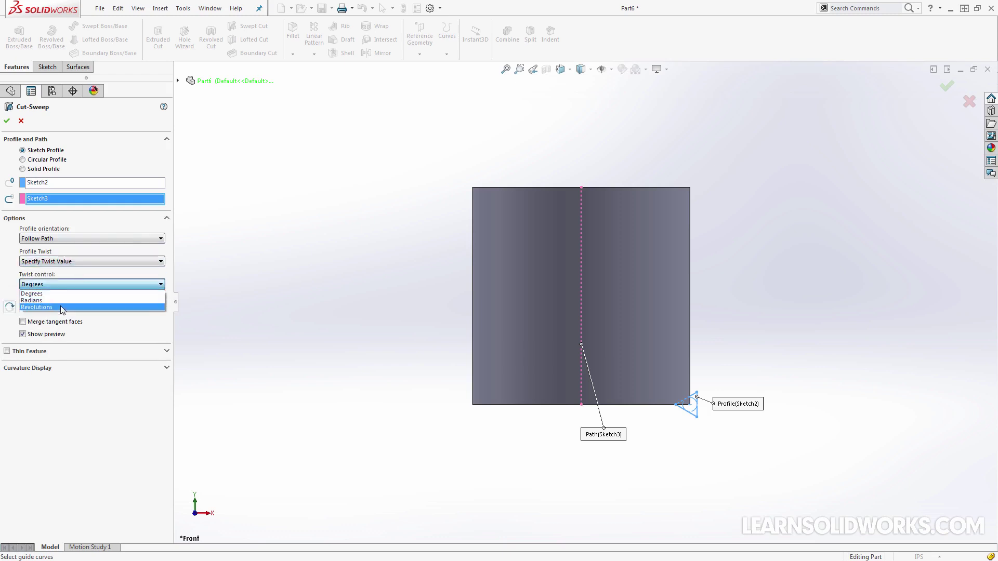
left_click(62, 307)
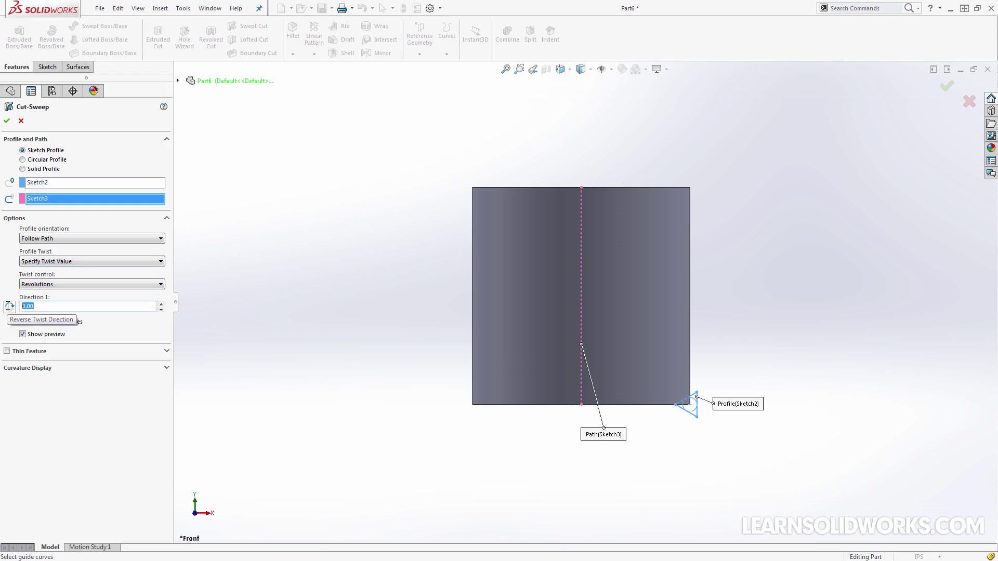
key("Return")
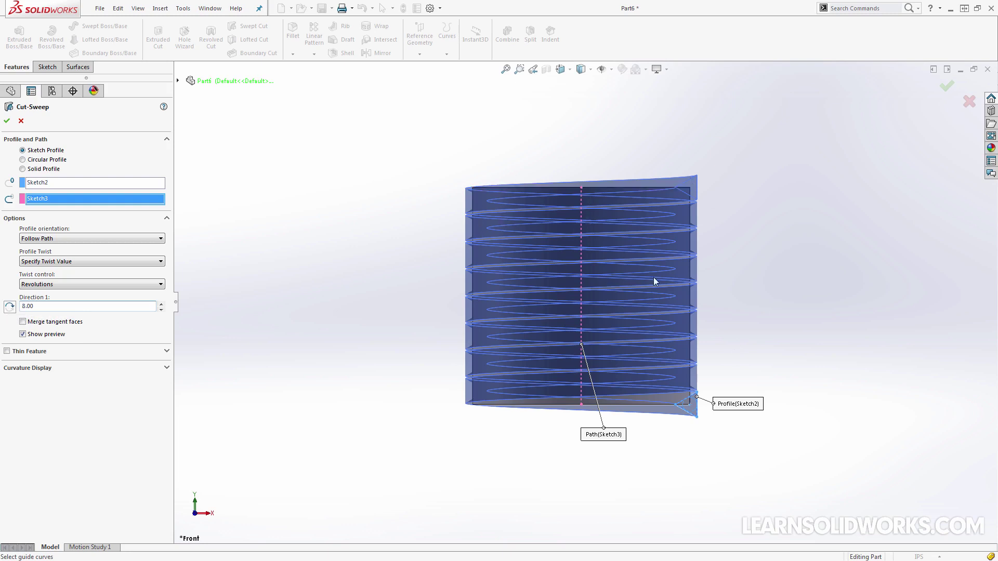
scroll(663, 285, "down", 3)
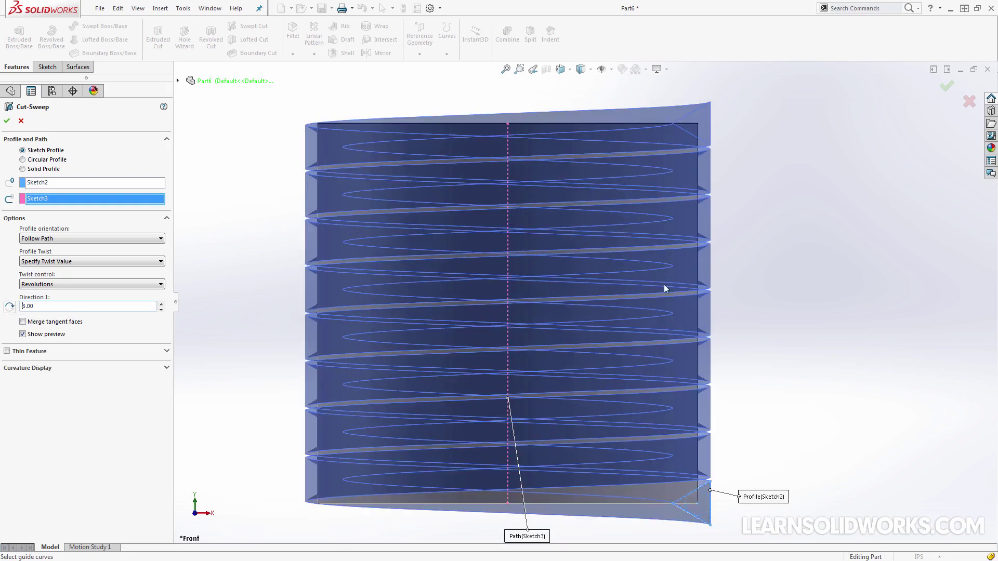
left_click(947, 89)
scroll(790, 234, "up", 3)
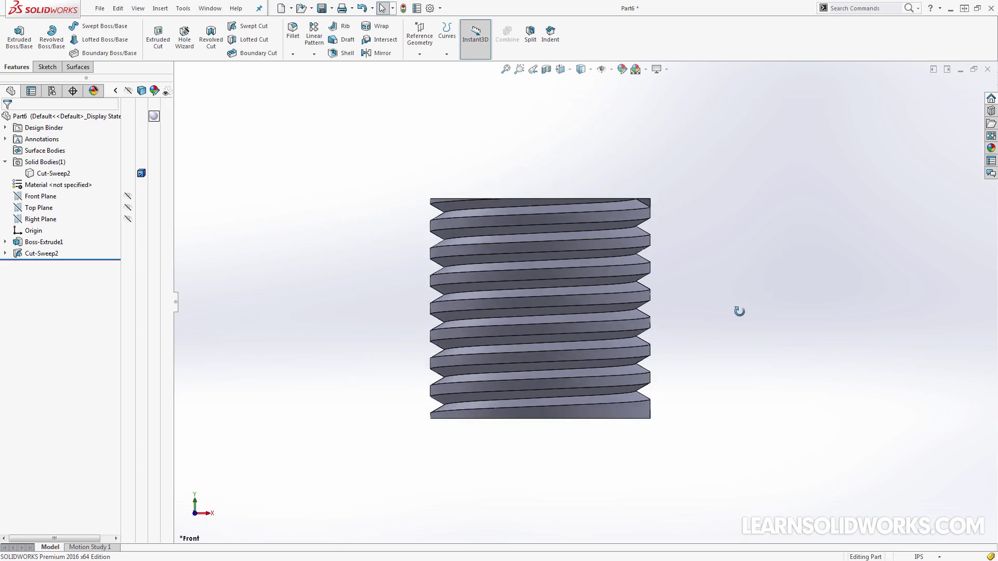
- Edit Cut-Sweep2 to reverse its twist direction at 9 revolutions, then view the whole part
middle_click_drag(739, 311, 711, 314)
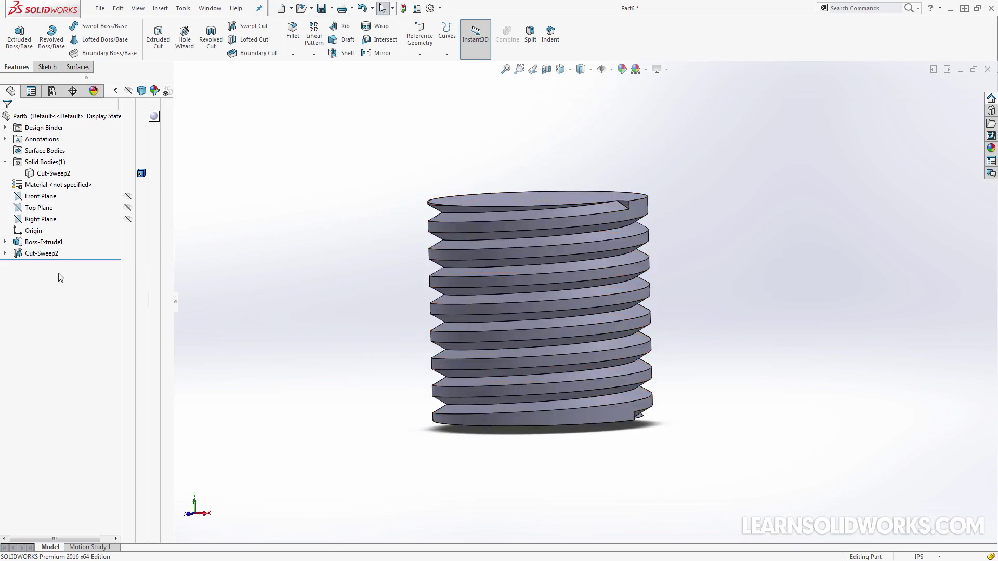
left_click(42, 254)
left_click(56, 232)
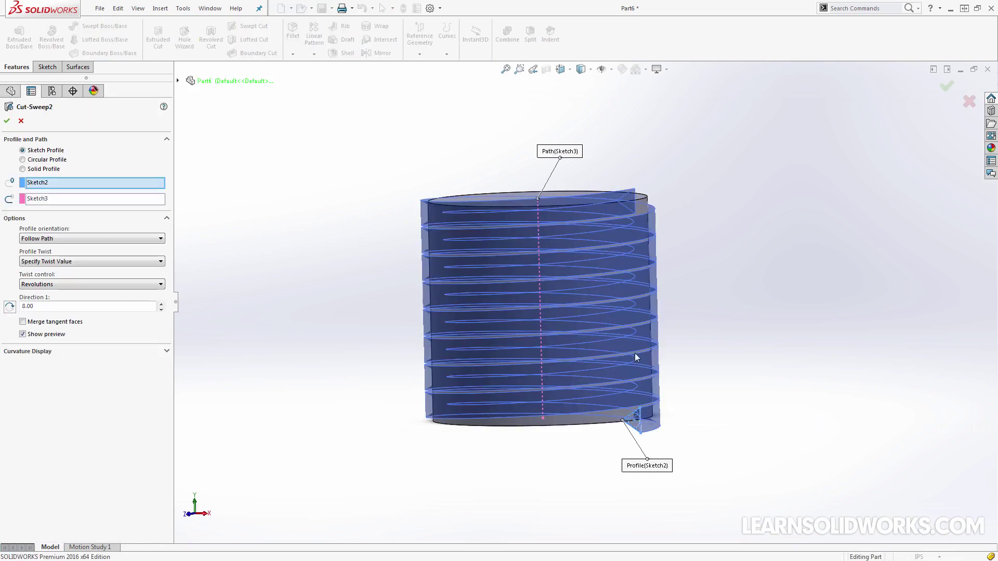
key("ctrl+1")
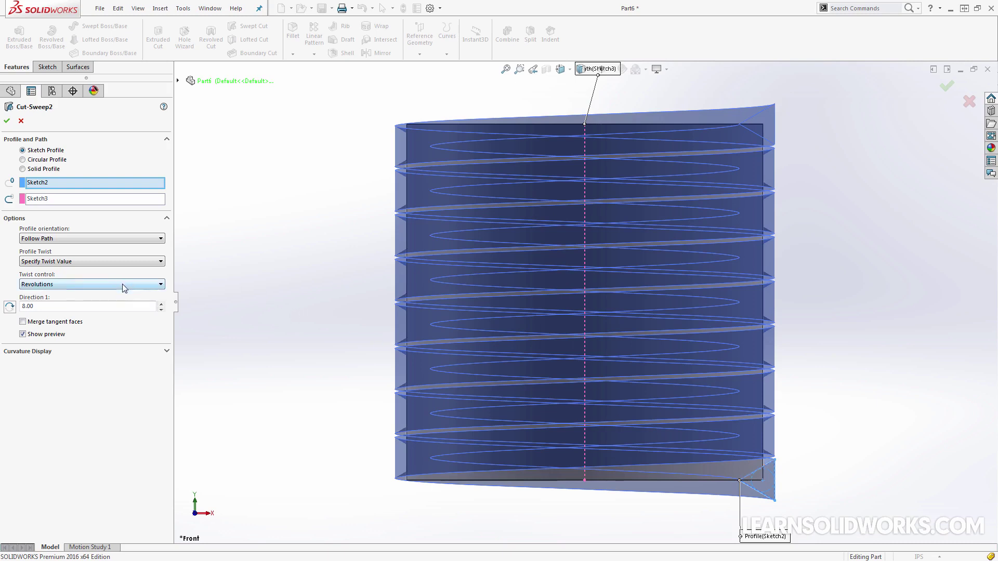
left_click(83, 285)
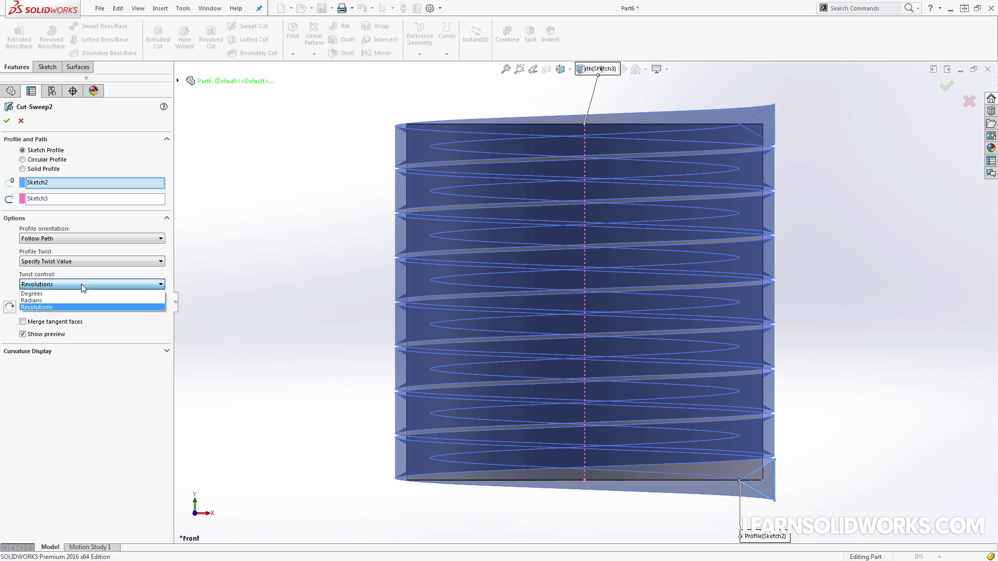
left_click(81, 284)
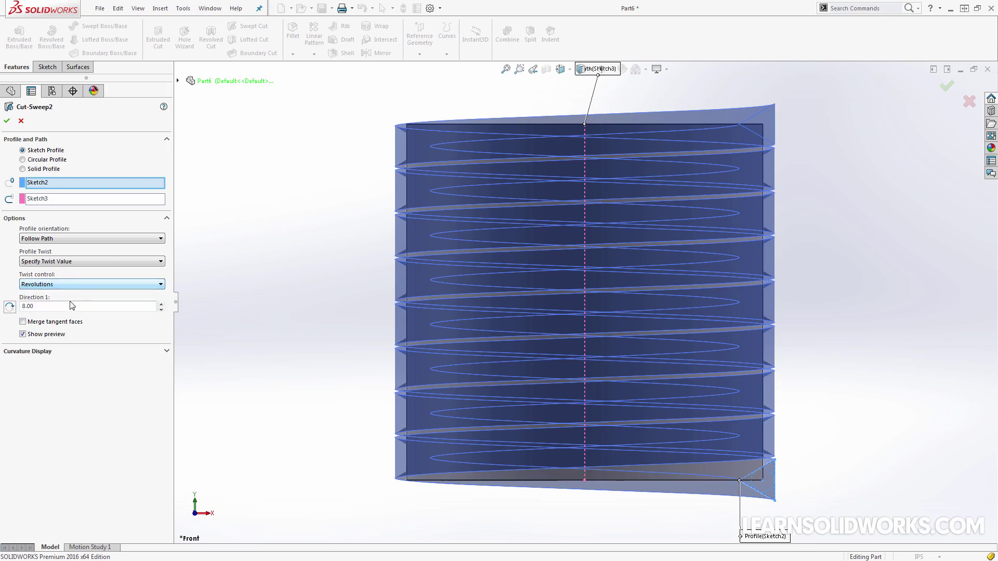
left_click(10, 307)
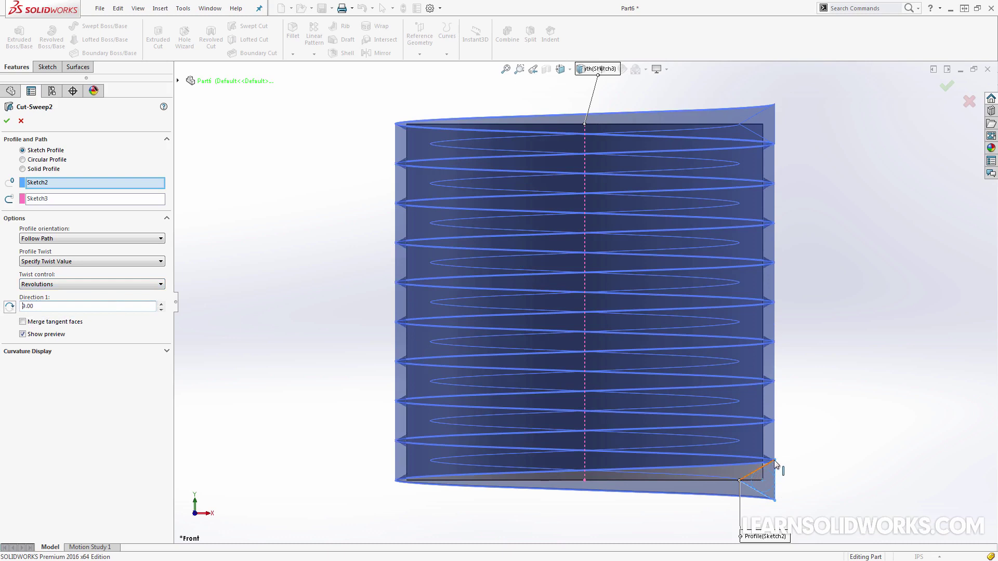
left_click(8, 122)
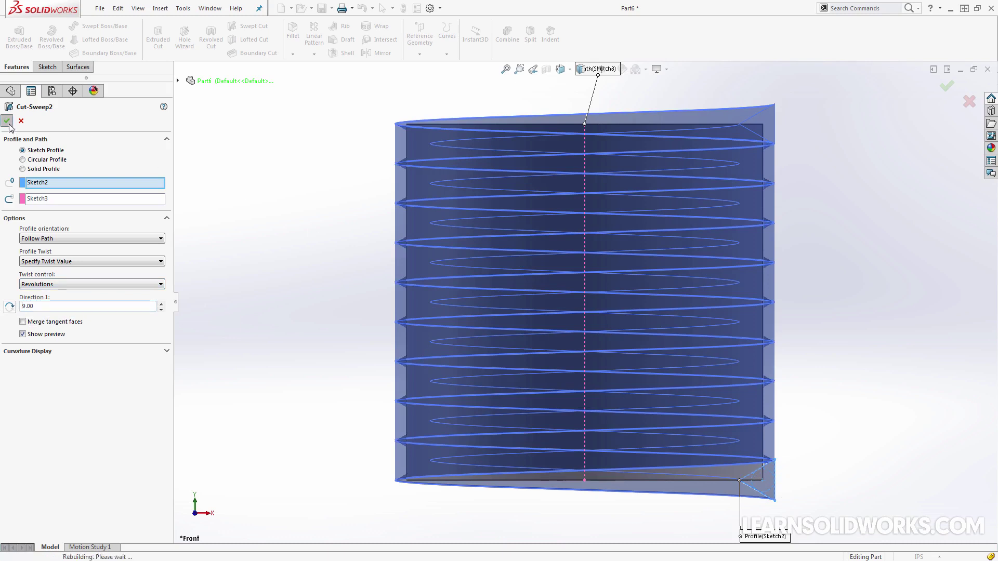
middle_click_drag(759, 345, 770, 373)
key("f")
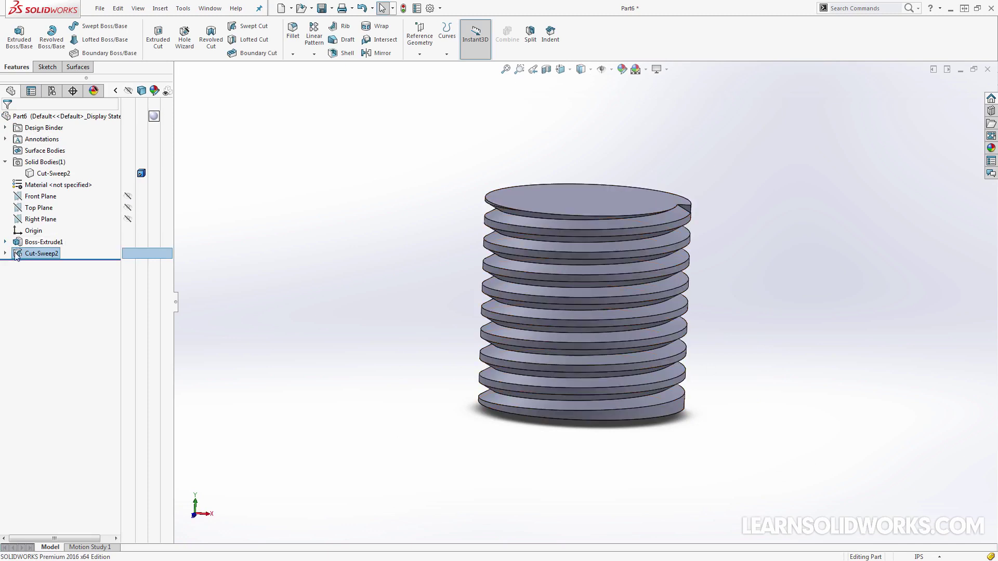
- Expand Cut-Sweep2 in the FeatureManager tree to show its path line and triangle profile sketches
mouse_move(17, 255)
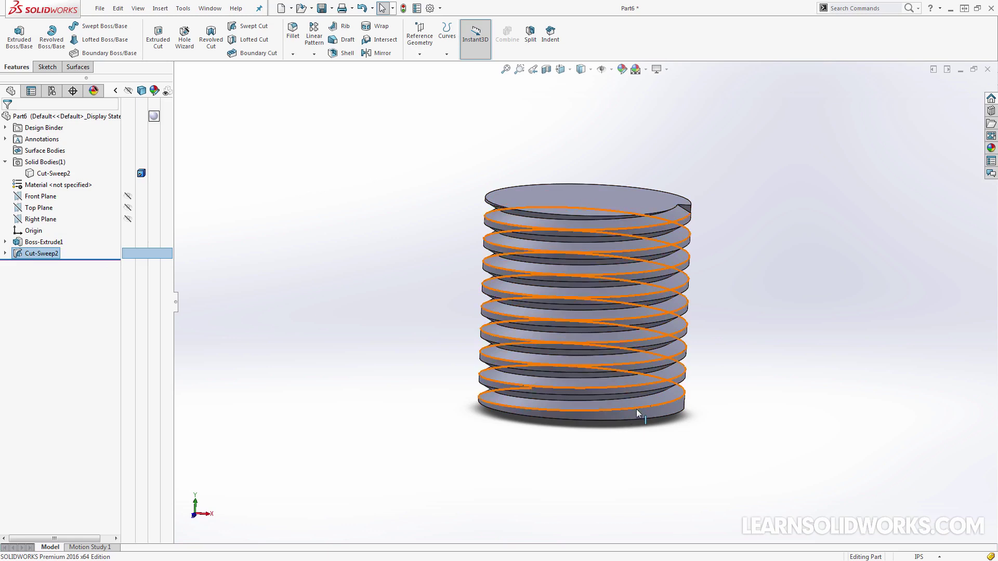
left_click(6, 253)
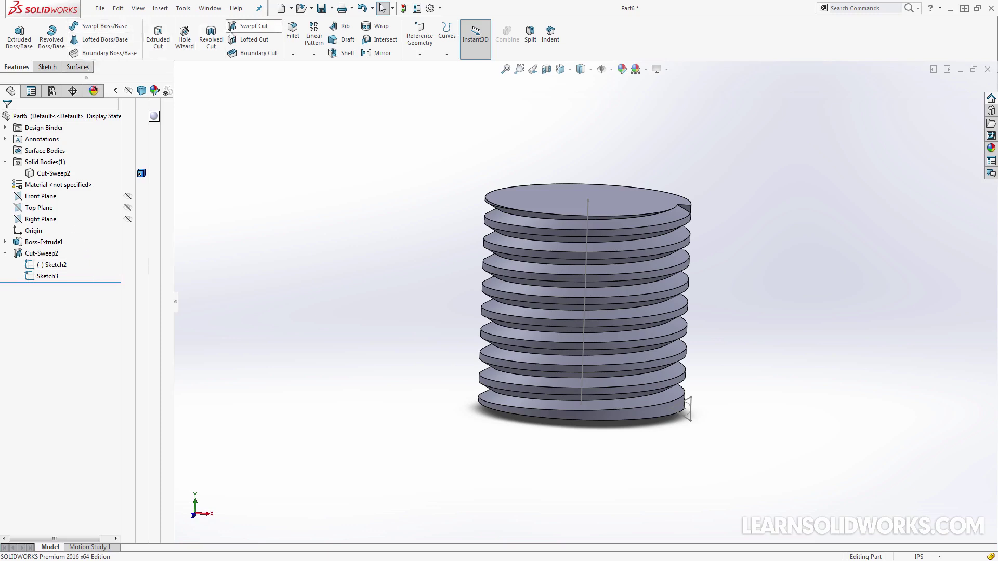
- Start a new swept cut using the triangle sketch as profile and the vertical line as path
left_click(251, 26)
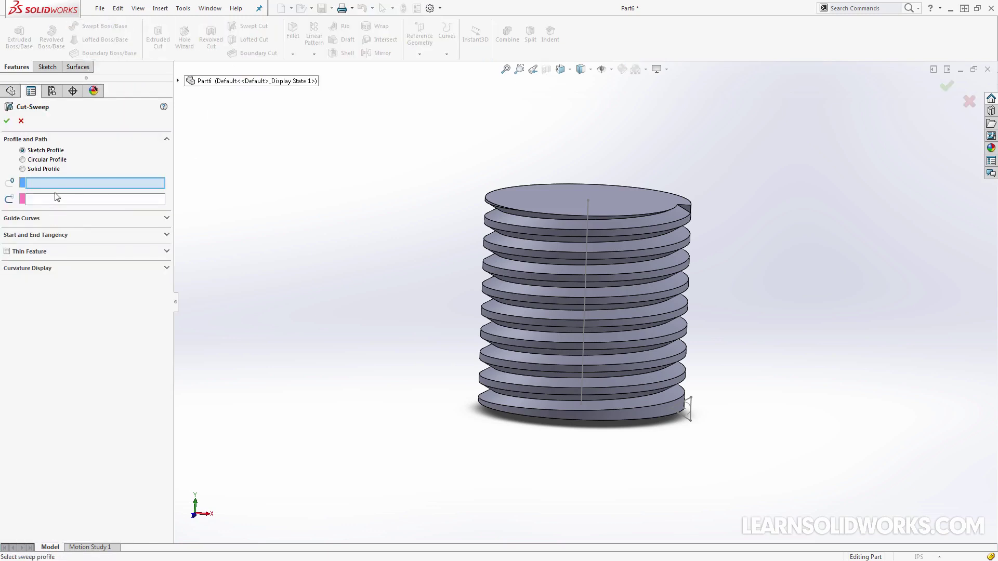
left_click(692, 408)
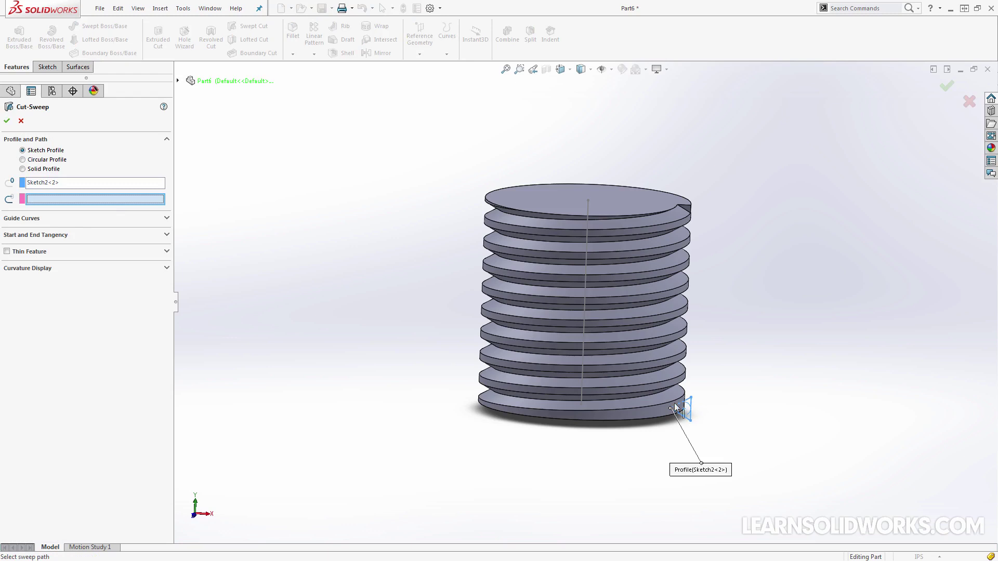
left_click(582, 358)
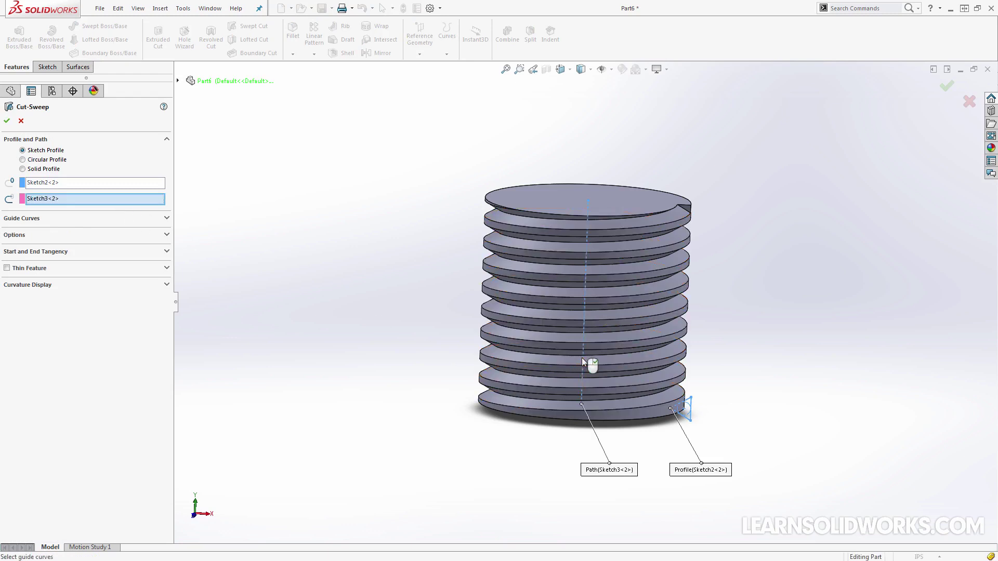
- Specify an 8-revolution twist in Direction 1 and confirm the cut as Cut-Sweep3
left_click(98, 235)
left_click(67, 278)
left_click(60, 294)
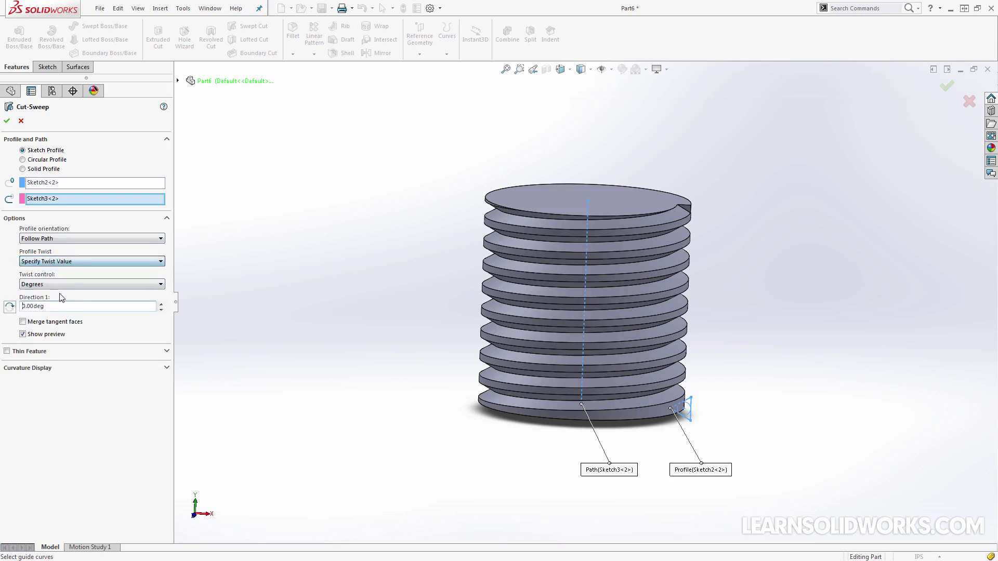
double_click(63, 306)
type("1/45")
key("Return")
key("ctrl+a")
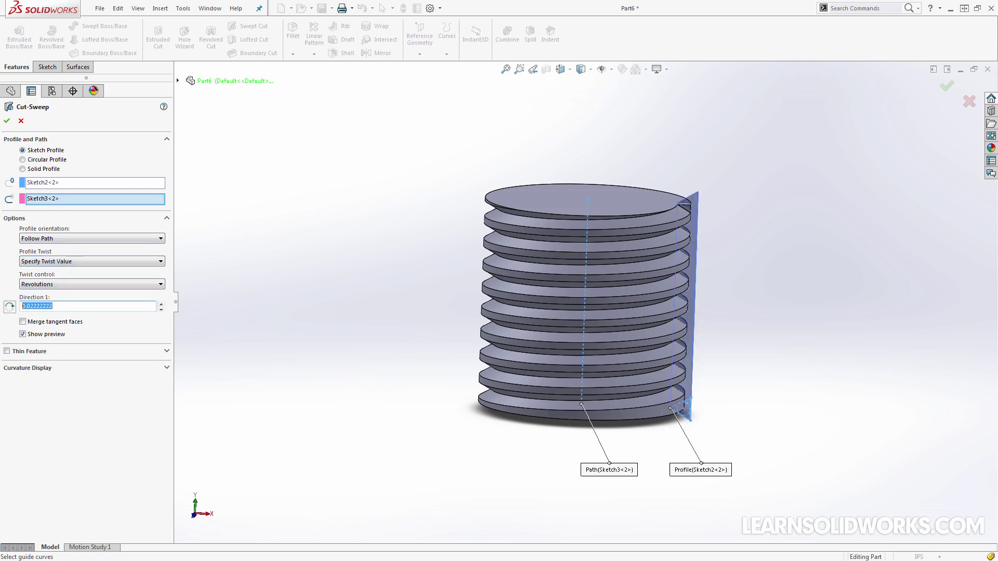
type("8")
key("Return")
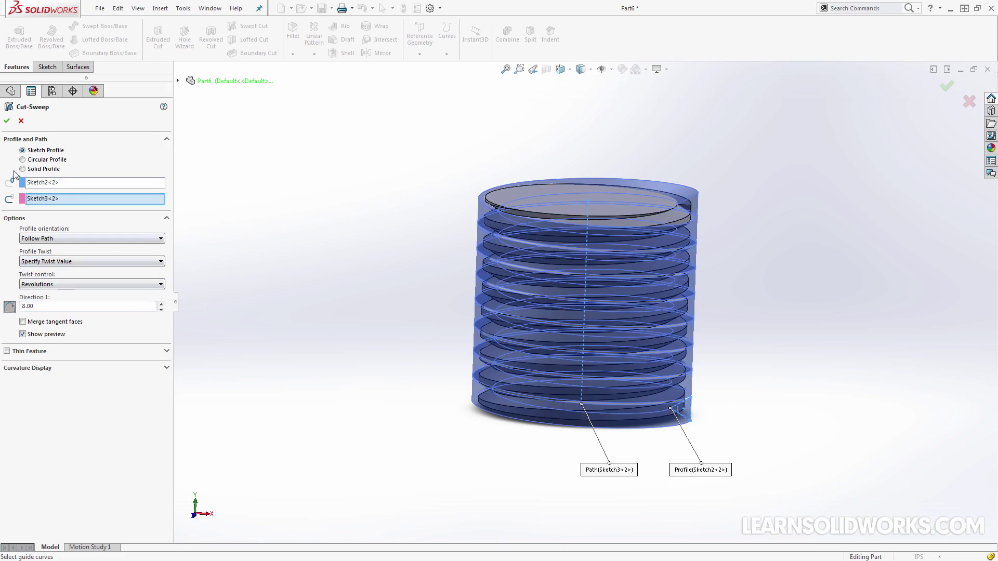
left_click(8, 121)
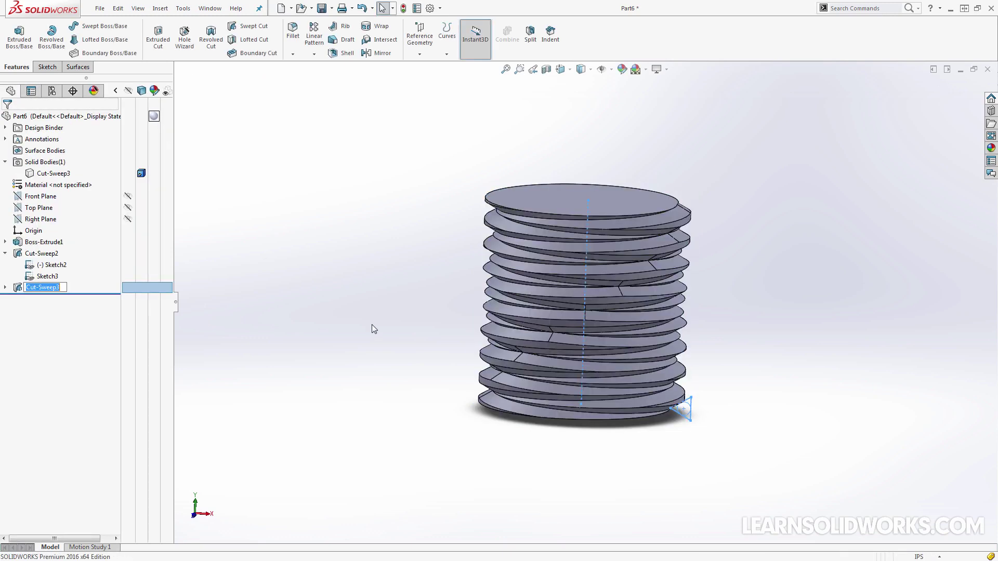
middle_click_drag(526, 441, 560, 294)
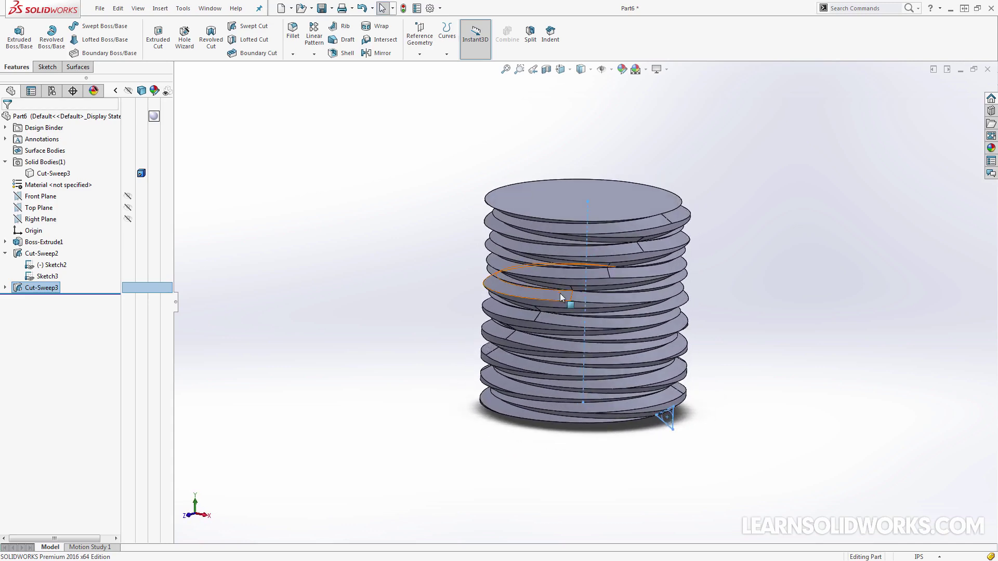
left_click(729, 259)
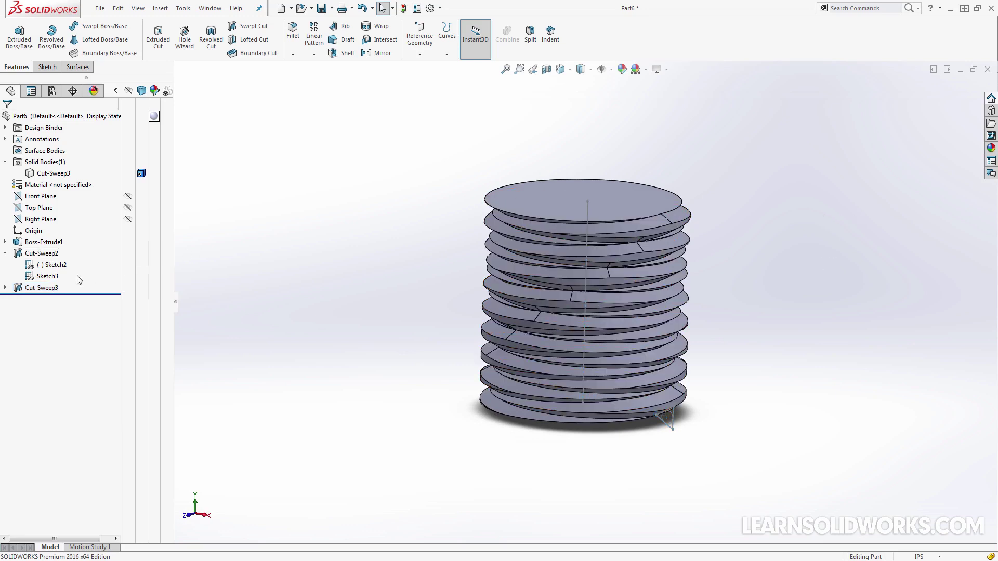